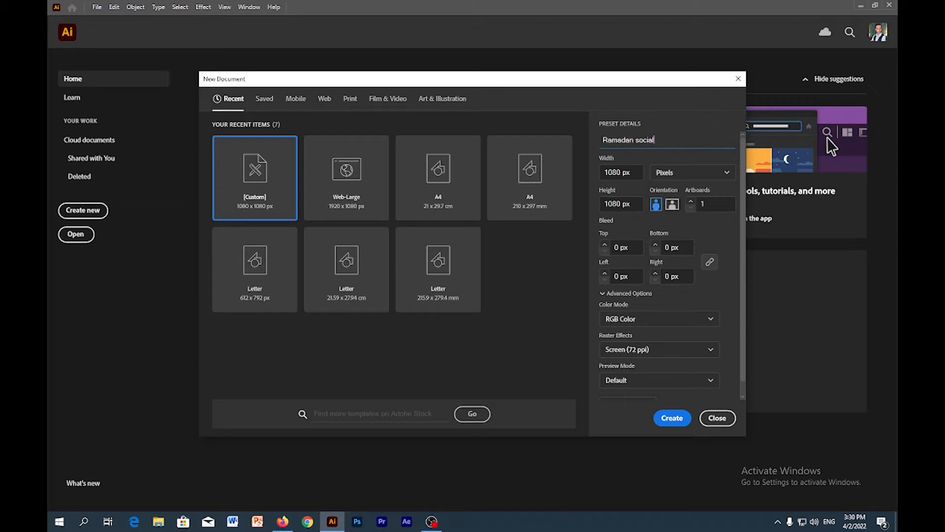
- Create a 1080 x 1080 px RGB document named Ramadan social media banner design
{"action": "type", "text": "edia banner design"}
{"action": "left_click", "coordinate": [672, 418]}
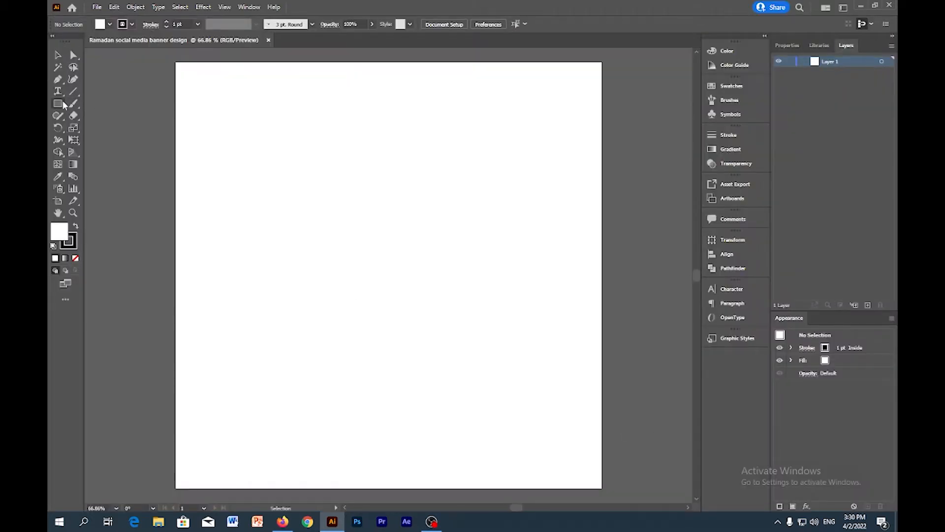
- Draw a rectangle covering the whole artboard and fill it with a white-to-black radial gradient
{"action": "left_click", "coordinate": [62, 104]}
{"action": "mouse_move", "coordinate": [603, 62]}
{"action": "left_mouse_down"}
{"action": "mouse_move", "coordinate": [438, 306]}
{"action": "mouse_move", "coordinate": [295, 445]}
{"action": "mouse_move", "coordinate": [175, 488]}
{"action": "left_mouse_up"}
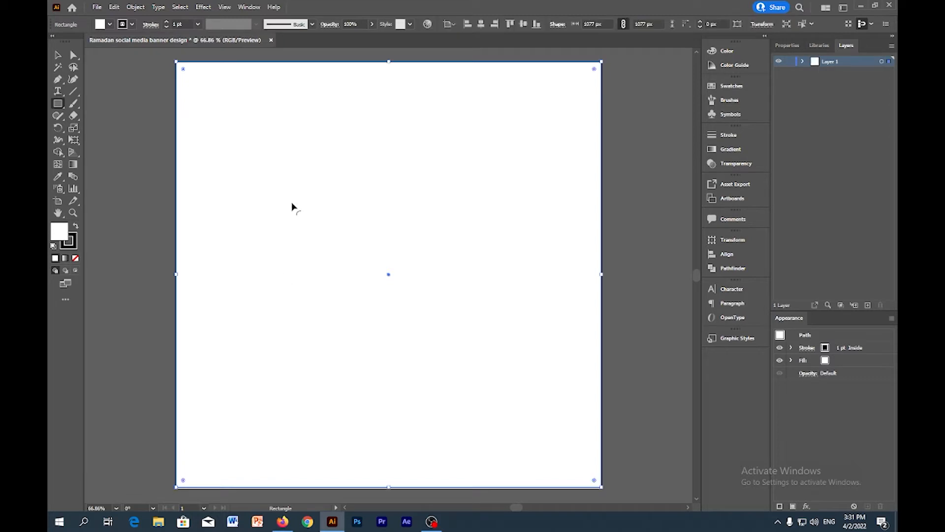
{"action": "left_click", "coordinate": [743, 150]}
{"action": "left_click", "coordinate": [594, 149]}
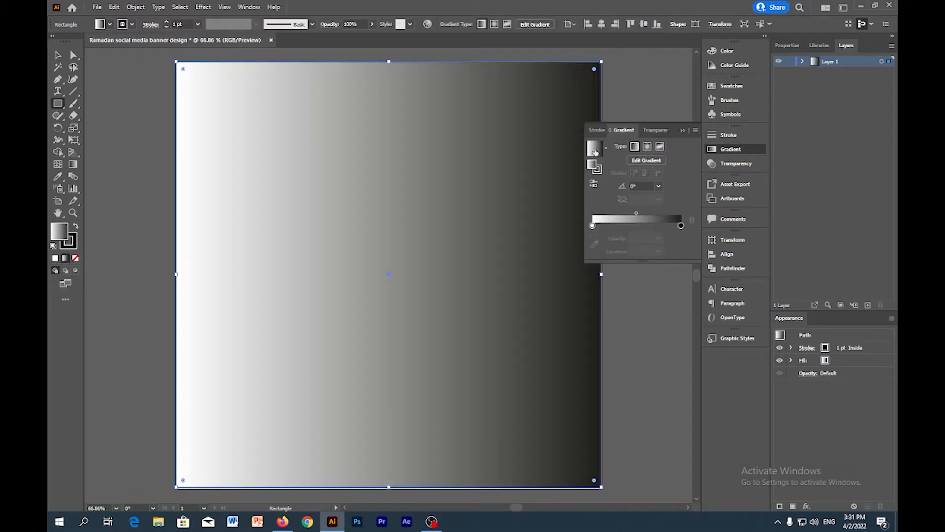
{"action": "left_click", "coordinate": [648, 148]}
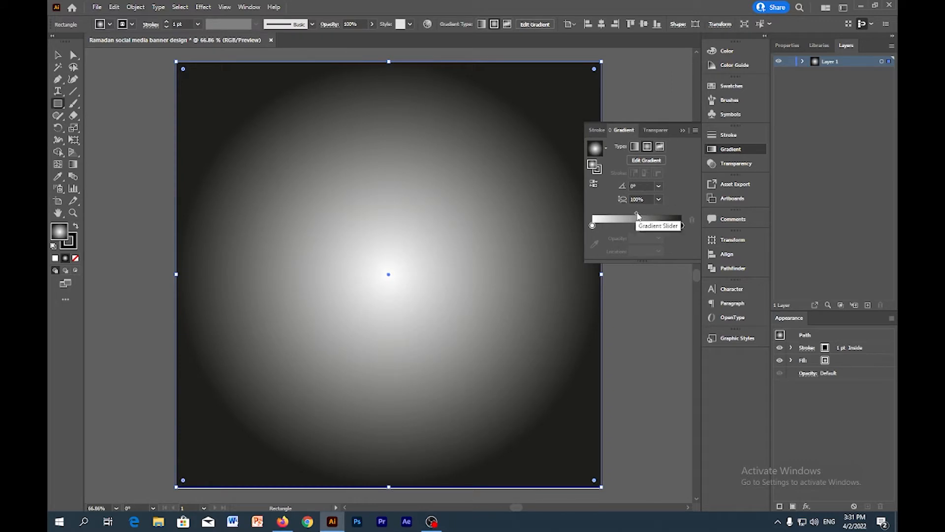
{"action": "left_click", "coordinate": [598, 131]}
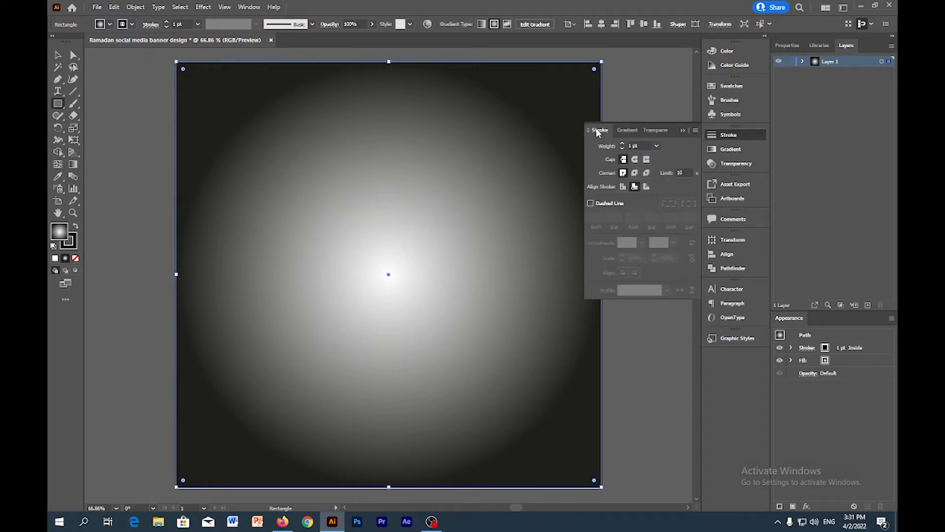
{"action": "left_click", "coordinate": [634, 130]}
{"action": "left_click", "coordinate": [649, 130]}
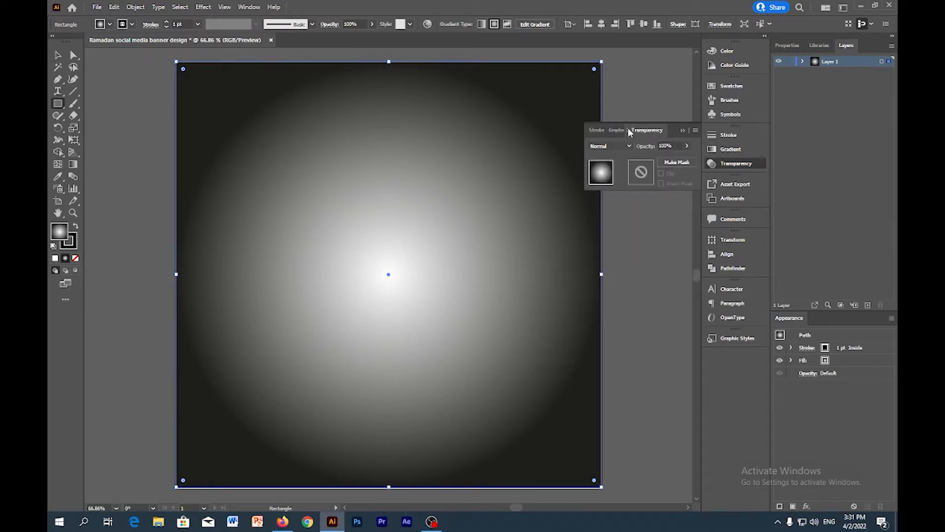
{"action": "left_click", "coordinate": [615, 129]}
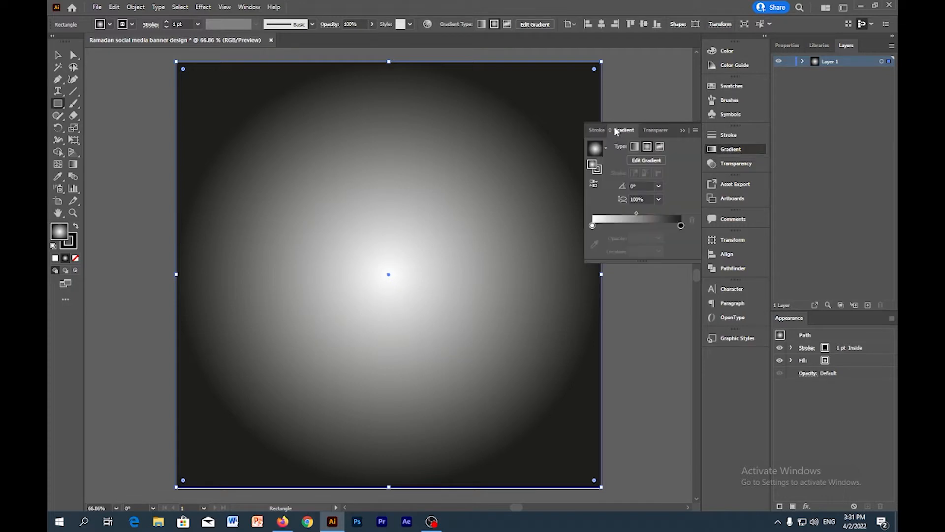
{"action": "left_click", "coordinate": [682, 131]}
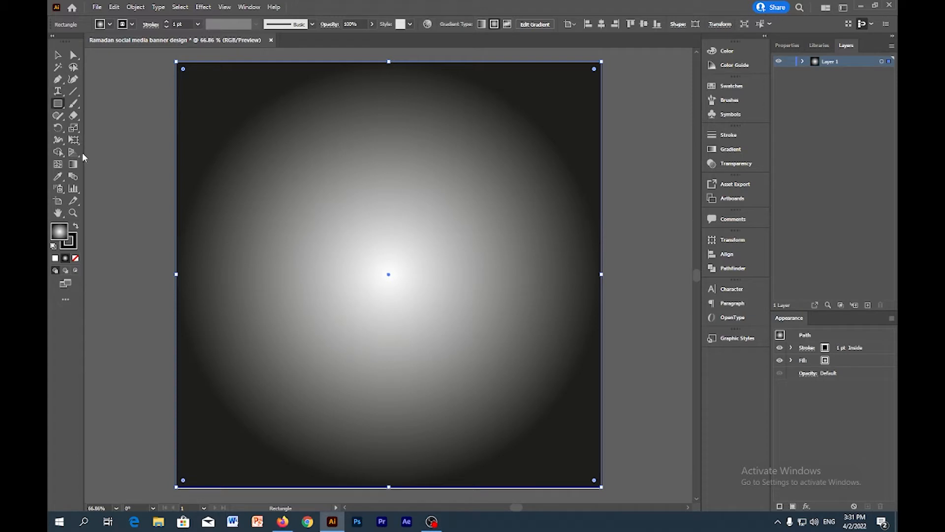
- Activate the Gradient tool on the background rectangle and bring up its gradient settings
{"action": "left_click", "coordinate": [73, 164]}
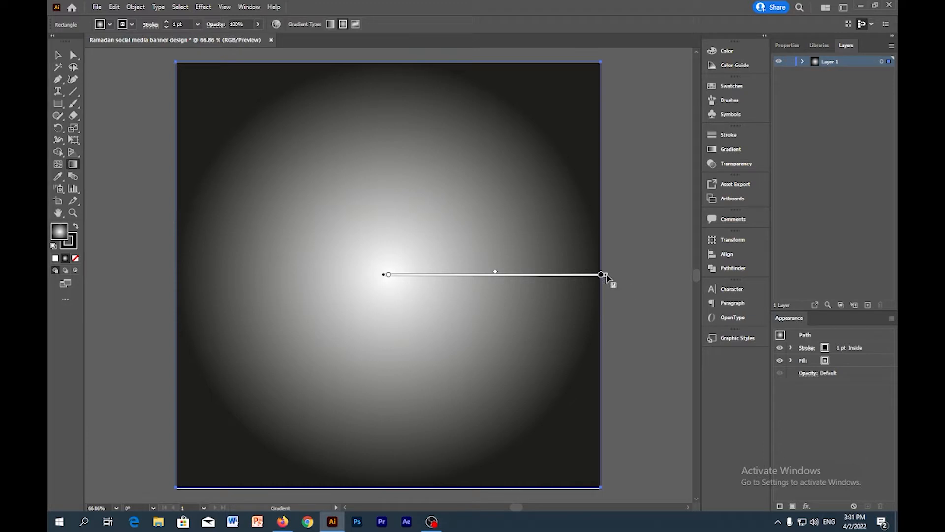
{"action": "left_click", "coordinate": [738, 150]}
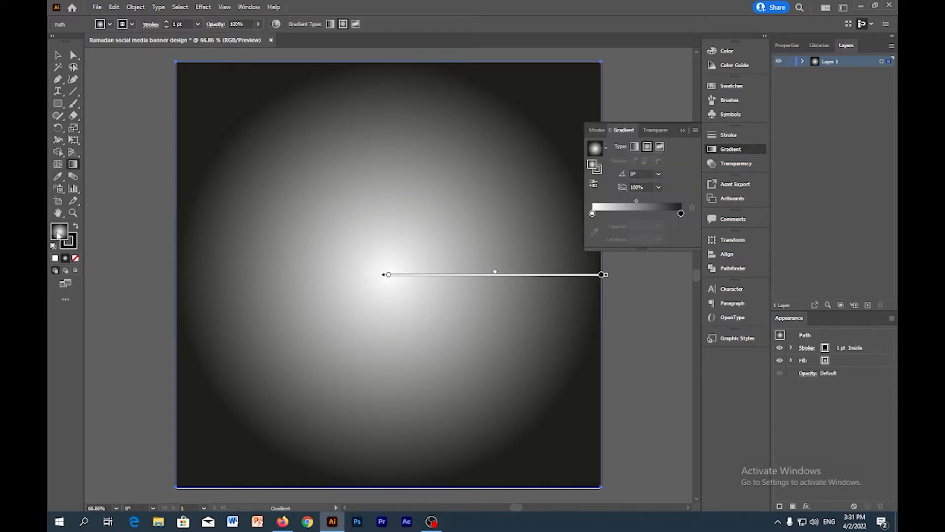
- Try the dark green 034d00 as the rectangle's fill colour and restore the radial gradient
{"action": "double_click", "coordinate": [58, 234]}
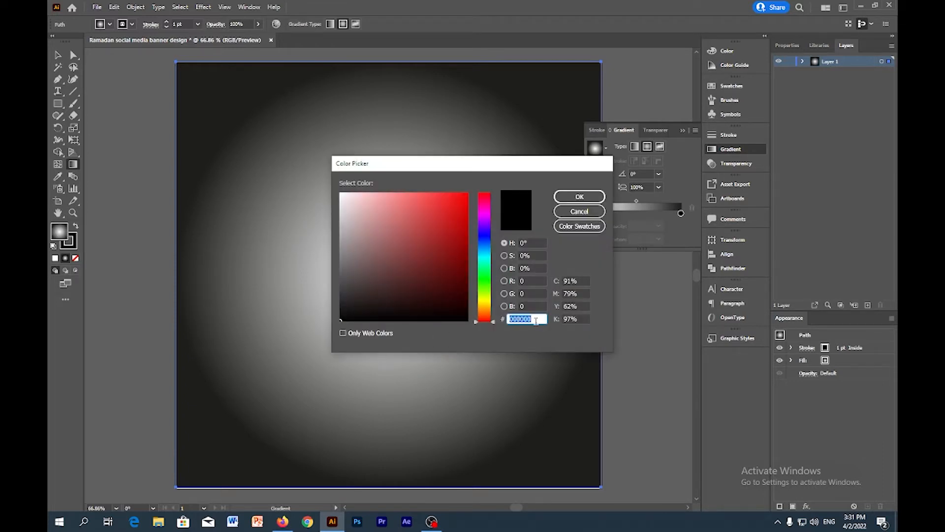
{"action": "left_click_drag", "start_coordinate": [493, 321], "coordinate": [494, 279]}
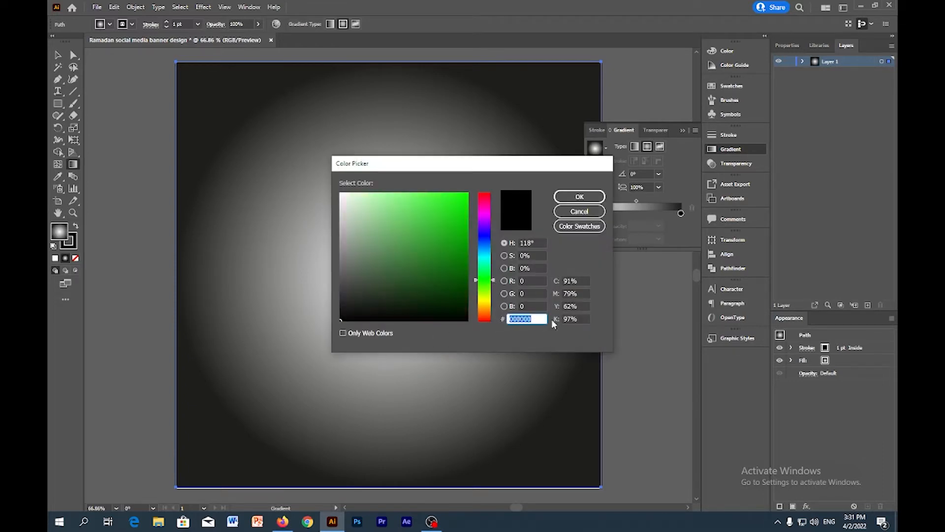
{"action": "key", "text": "BackSpace"}
{"action": "type", "text": "034d00"}
{"action": "left_click", "coordinate": [579, 196]}
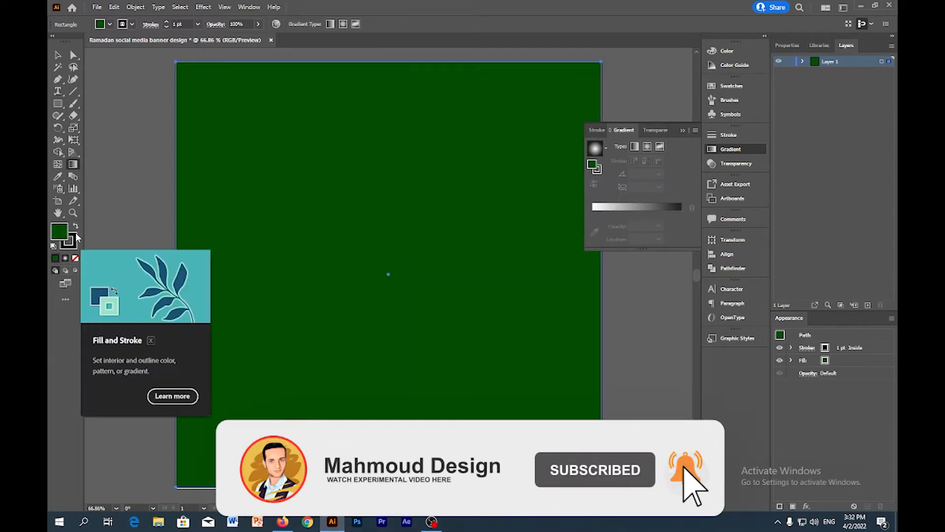
{"action": "left_click", "coordinate": [594, 213]}
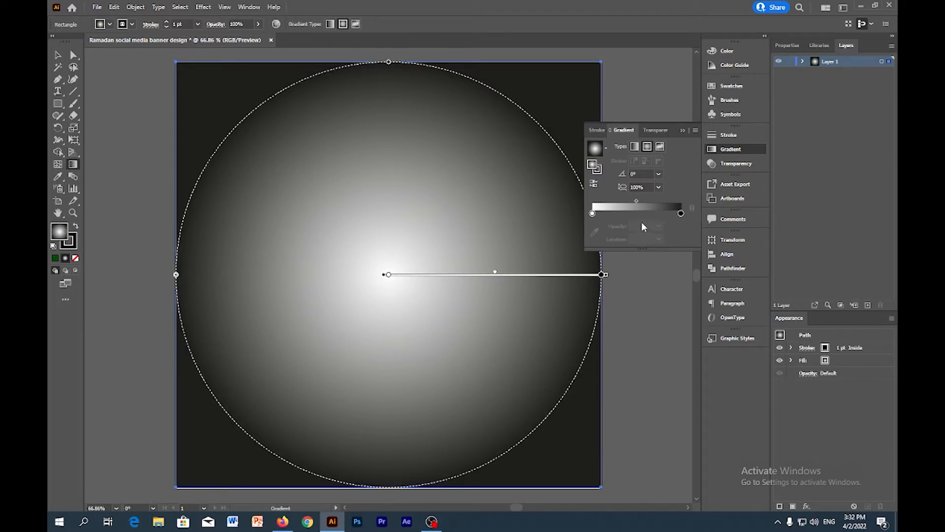
- Try to recolour the radial gradient's black outer stop with the hex colour 034d00
{"action": "left_click", "coordinate": [802, 61]}
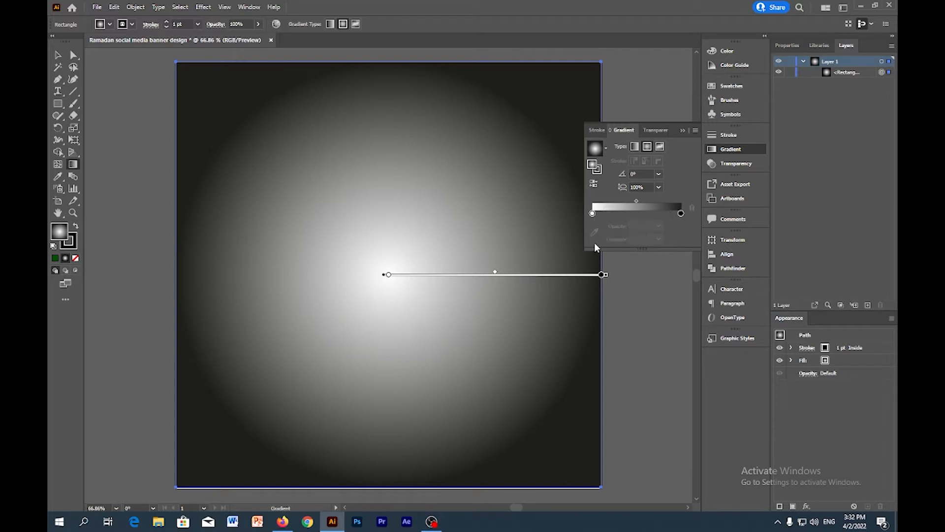
{"action": "double_click", "coordinate": [681, 213]}
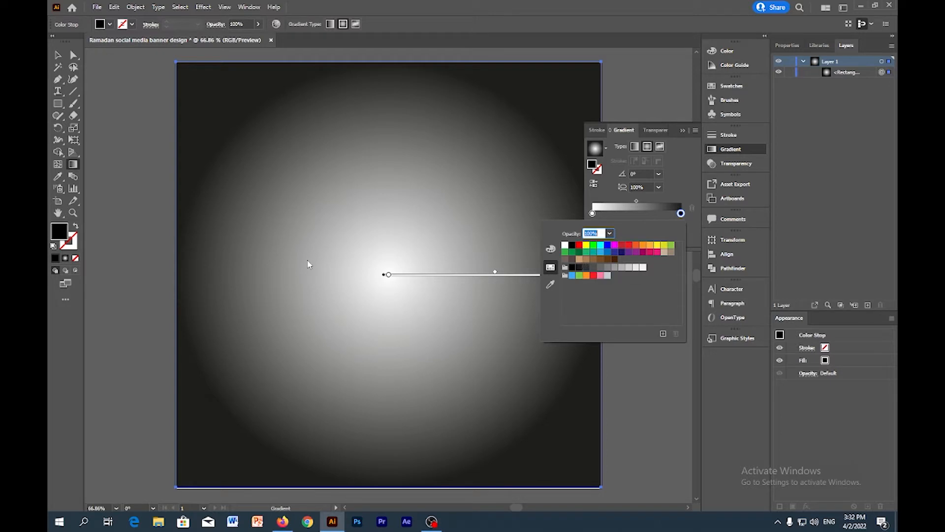
{"action": "double_click", "coordinate": [59, 240]}
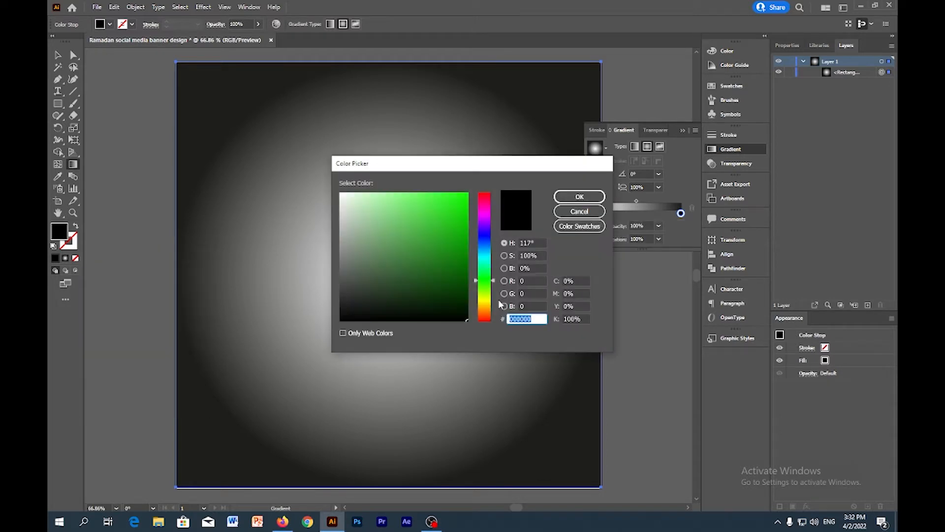
{"action": "key", "text": "BackSpace"}
{"action": "left_click", "coordinate": [581, 196]}
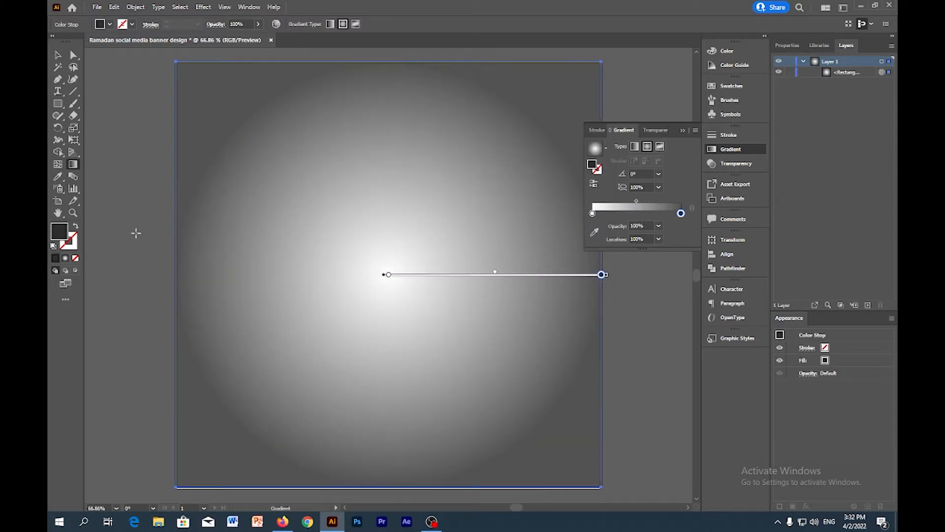
{"action": "double_click", "coordinate": [64, 235]}
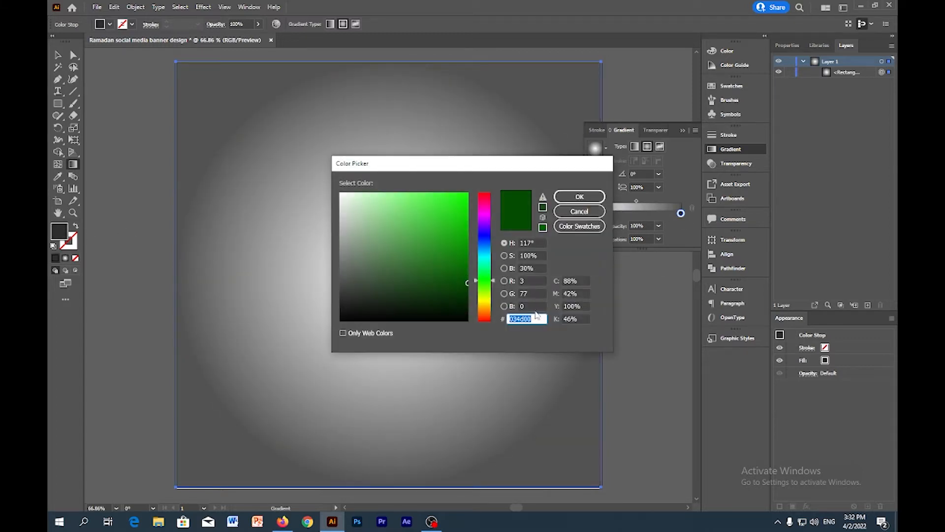
{"action": "left_click", "coordinate": [568, 209]}
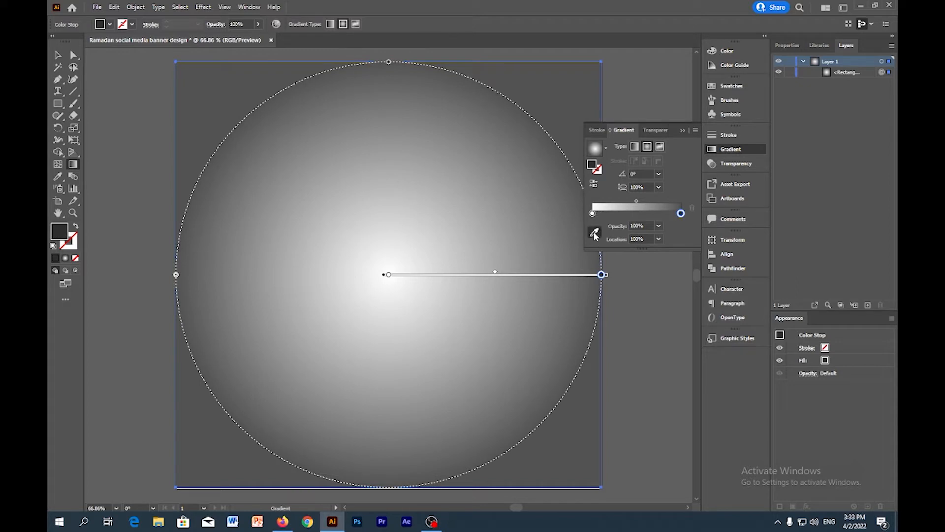
{"action": "left_click", "coordinate": [681, 214]}
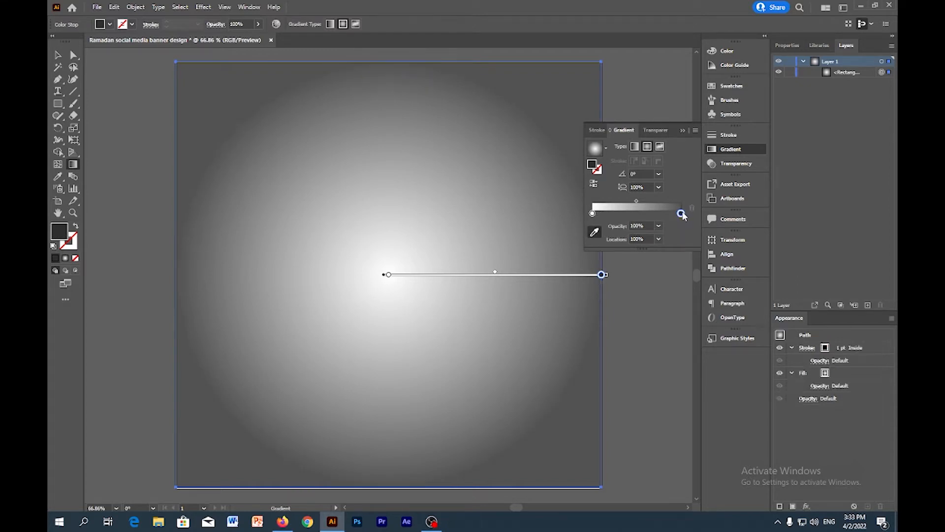
{"action": "left_click", "coordinate": [681, 213]}
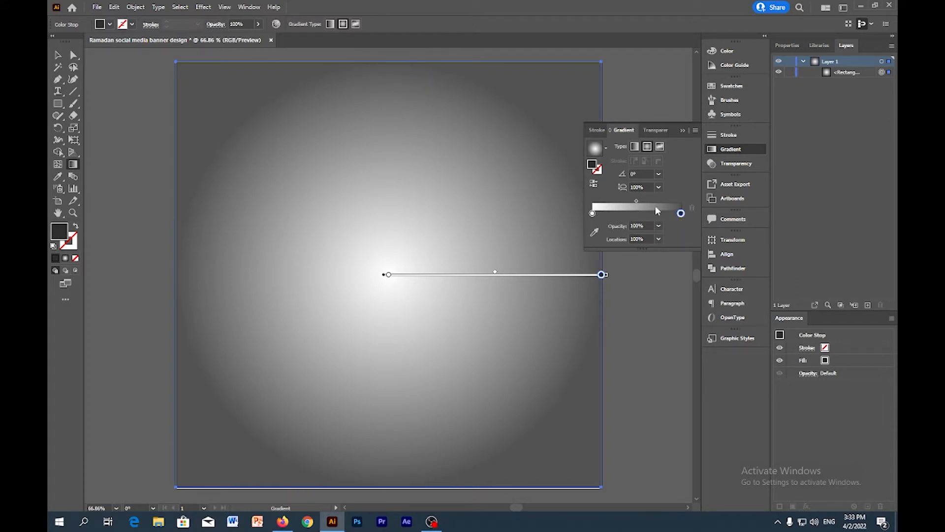
{"action": "left_click", "coordinate": [607, 149]}
{"action": "left_click", "coordinate": [606, 149]}
- Give the gradient's outer colour stop a green swatch and refine its colour to hex 034d00
{"action": "double_click", "coordinate": [681, 213]}
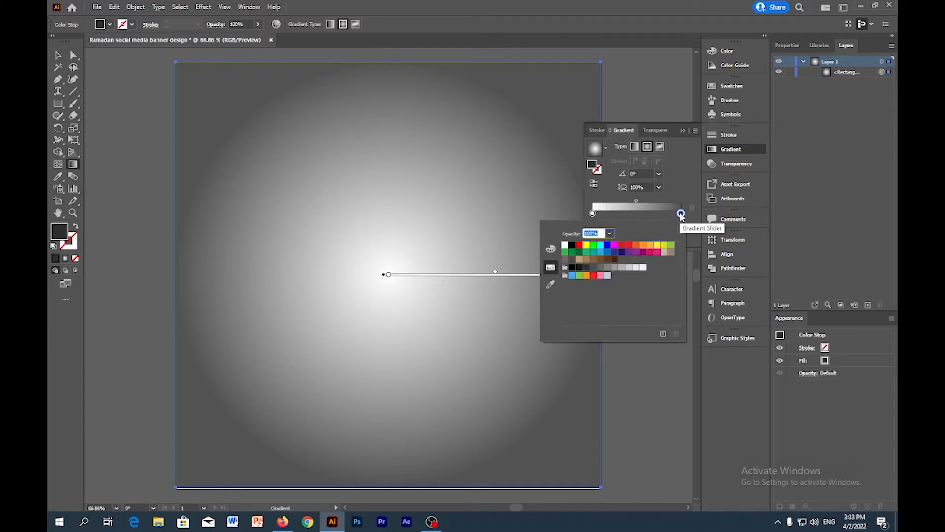
{"action": "left_click", "coordinate": [590, 250]}
{"action": "left_click", "coordinate": [565, 253]}
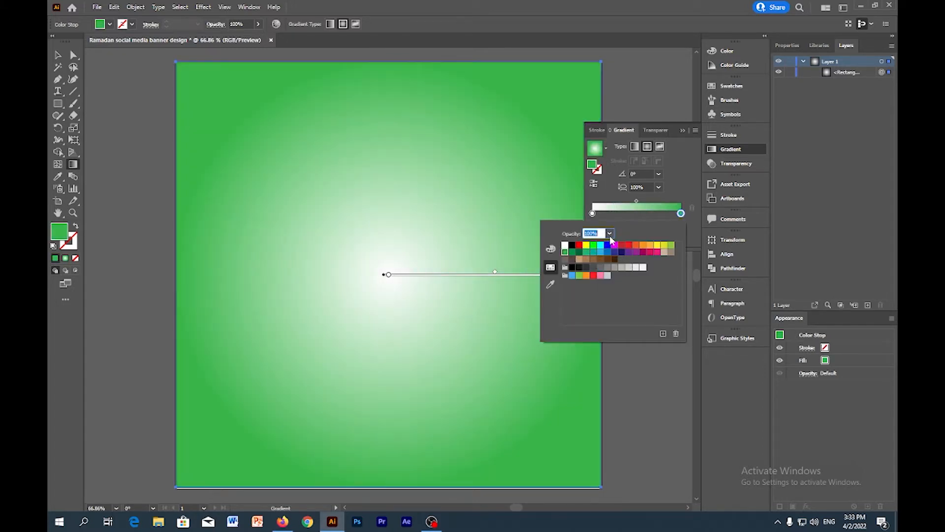
{"action": "left_click", "coordinate": [686, 215]}
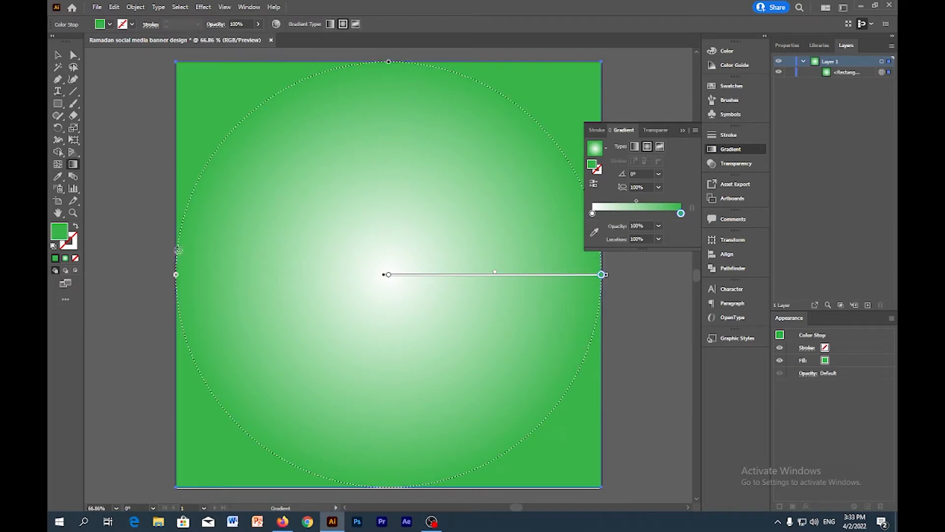
{"action": "double_click", "coordinate": [60, 231]}
{"action": "key", "text": "BackSpace"}
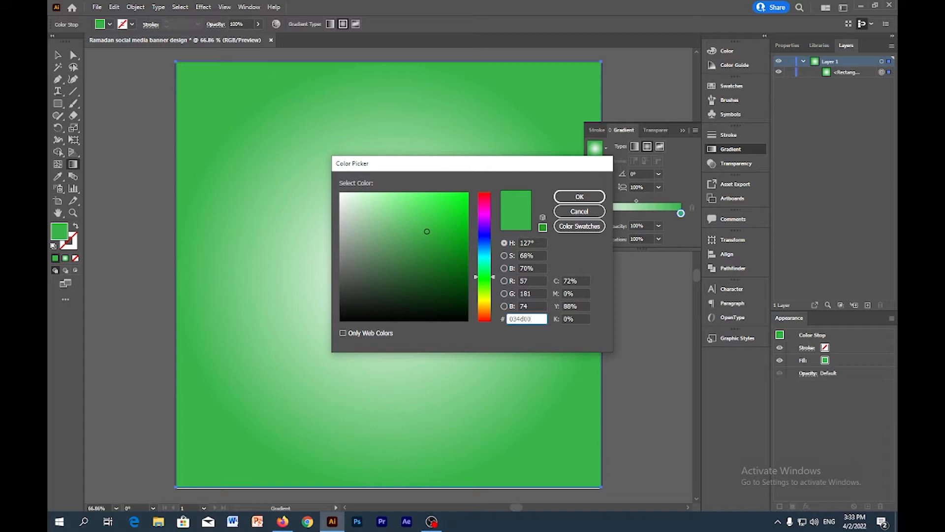
{"action": "left_click", "coordinate": [579, 196]}
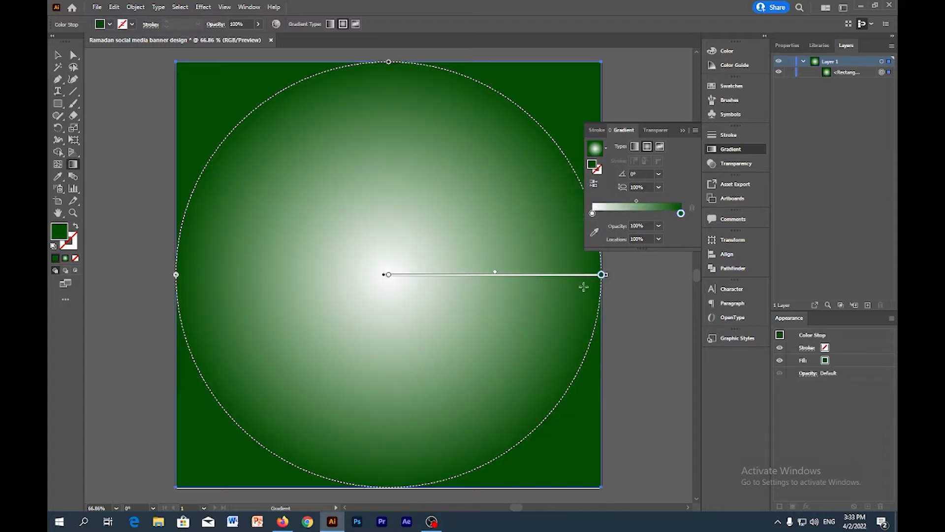
- Try to replace the white of the gradient's centre stop by entering a new hex colour
{"action": "left_click", "coordinate": [592, 214]}
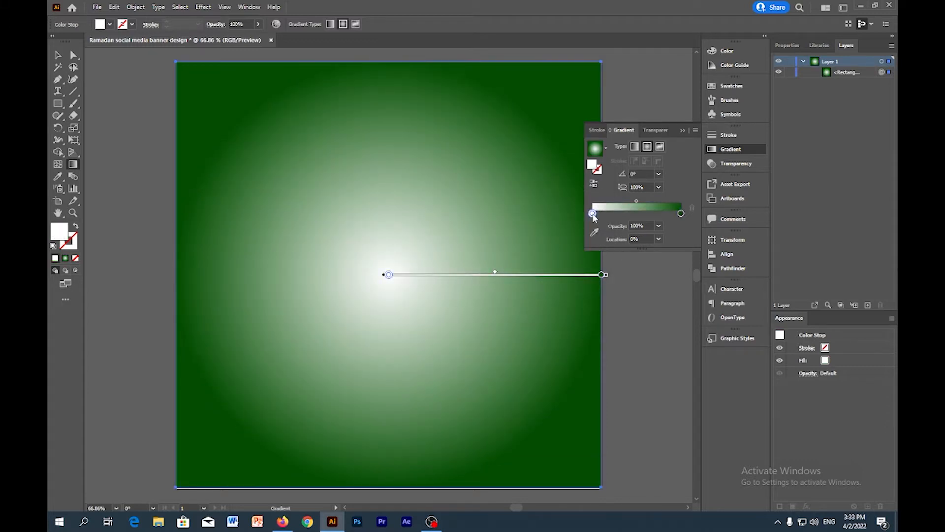
{"action": "double_click", "coordinate": [63, 235]}
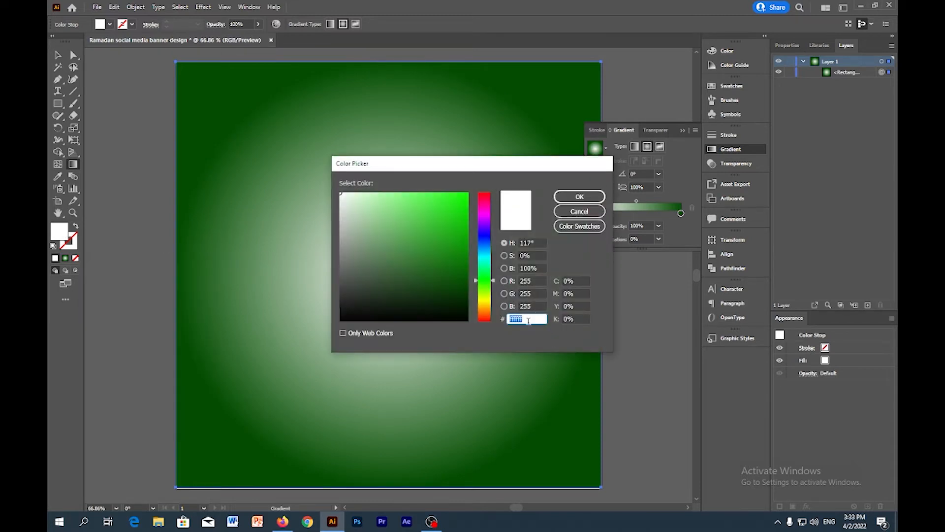
{"action": "key", "text": "BackSpace"}
{"action": "left_click", "coordinate": [579, 199]}
- Set the gradient's centre colour stop to the pure yellow swatch
{"action": "double_click", "coordinate": [592, 213]}
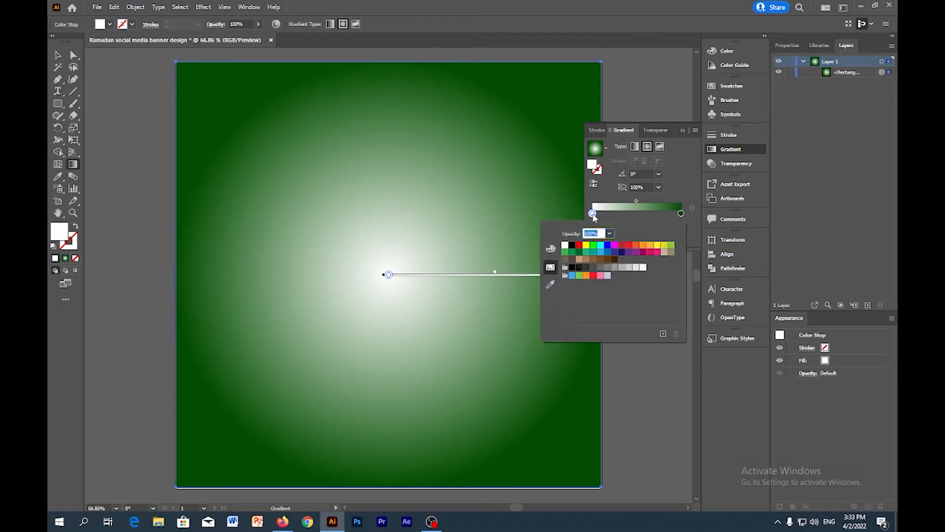
{"action": "left_click", "coordinate": [585, 245]}
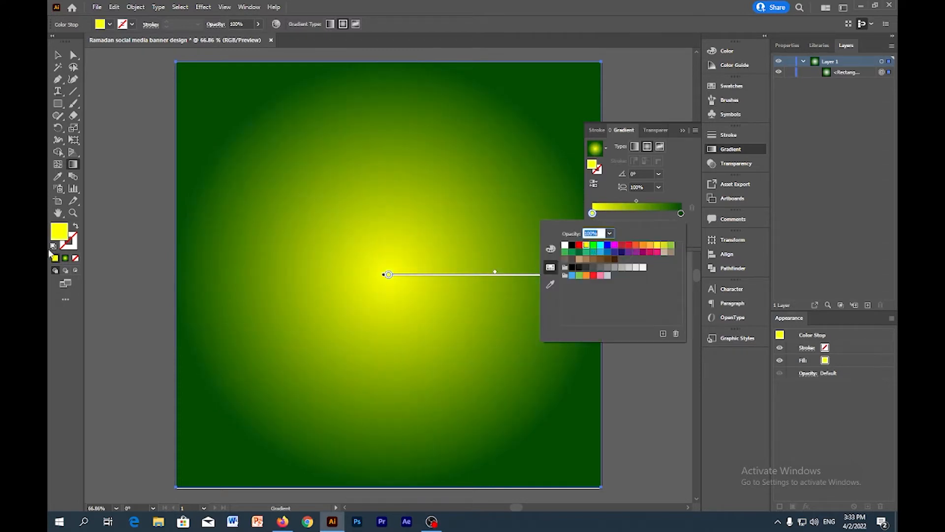
- Try to change the yellow centre stop's colour to the hex code 8fge00
{"action": "double_click", "coordinate": [67, 233]}
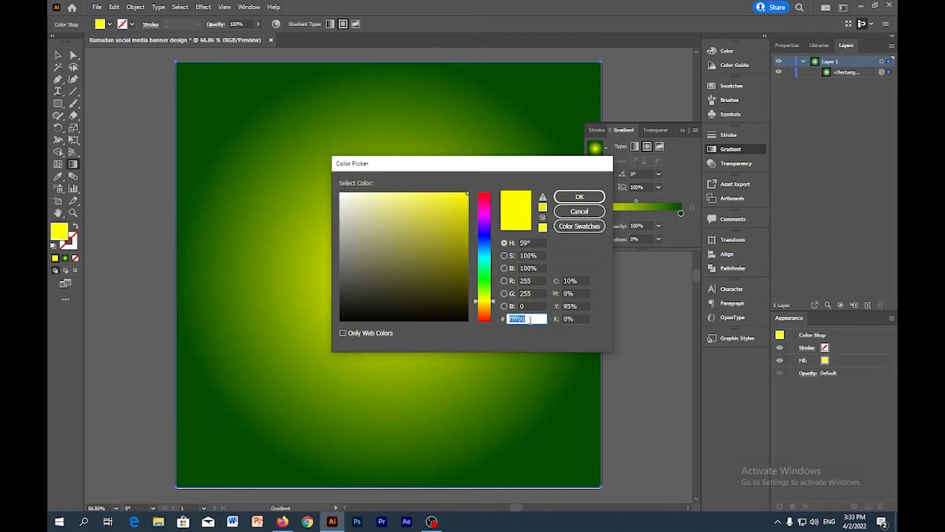
{"action": "key", "text": "BackSpace"}
{"action": "type", "text": "8fge00"}
{"action": "left_click", "coordinate": [579, 196]}
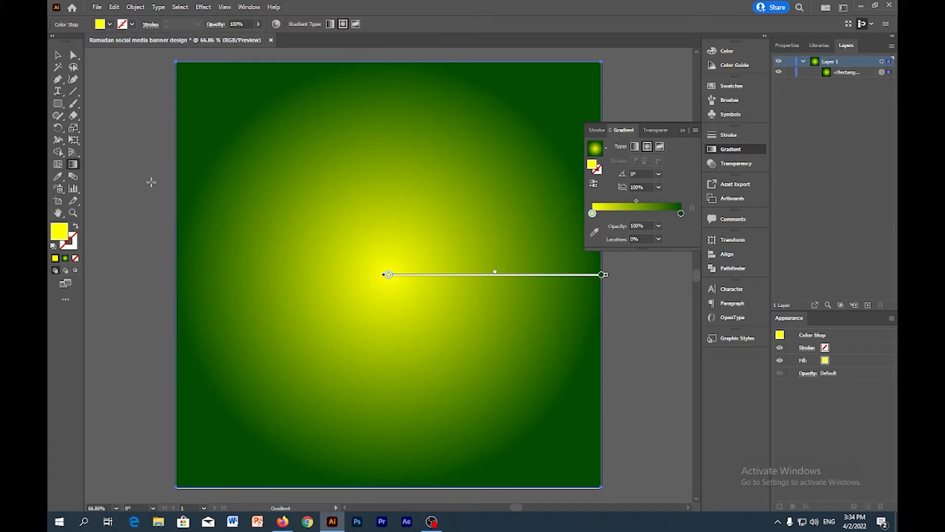
- Pick a dark olive shade (R 132, G 129, B 20) for the yellow centre stop and try entering a hex code beginning 8fge
{"action": "double_click", "coordinate": [60, 231]}
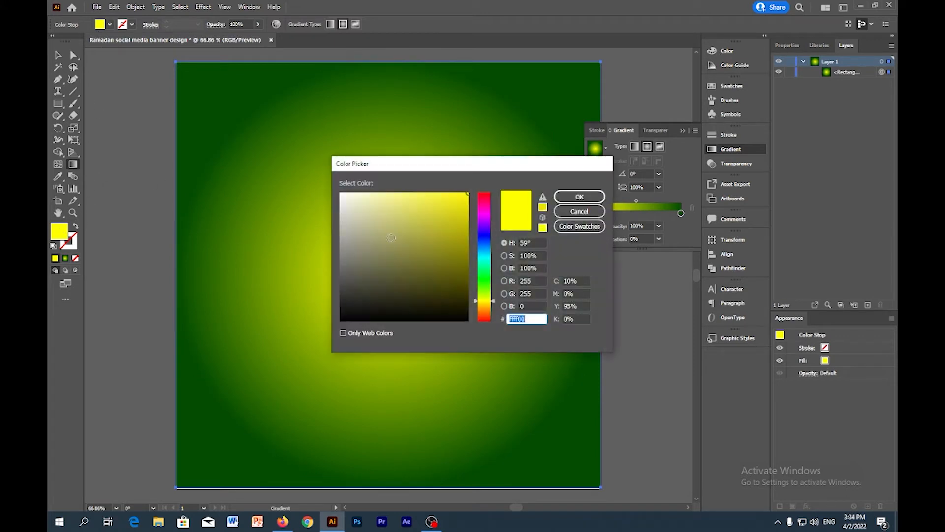
{"action": "mouse_move", "coordinate": [462, 206]}
{"action": "left_mouse_down"}
{"action": "mouse_move", "coordinate": [467, 242]}
{"action": "mouse_move", "coordinate": [448, 255]}
{"action": "left_mouse_up"}
{"action": "left_click_drag", "start_coordinate": [538, 319], "coordinate": [488, 324]}
{"action": "key", "text": "BackSpace"}
{"action": "type", "text": "8fge"}
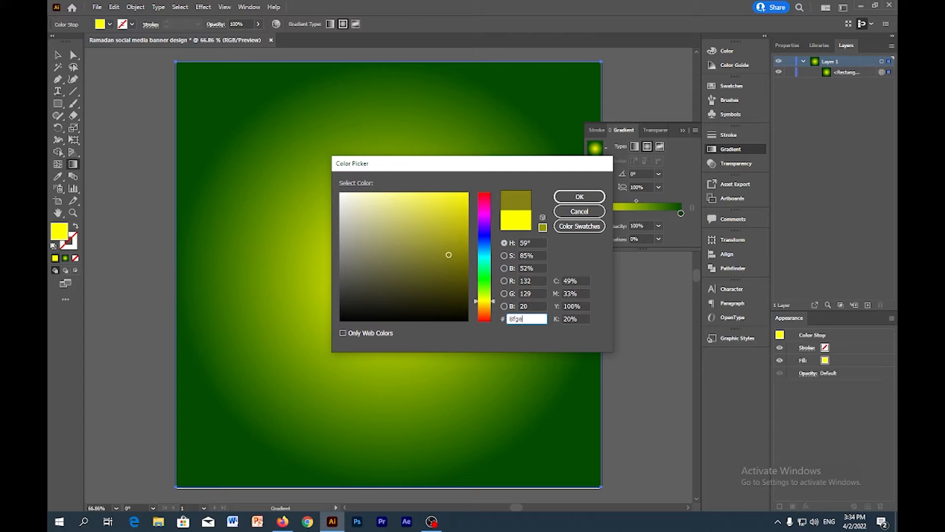
{"action": "type", "text": "fff00"}
{"action": "key", "text": "Tab"}
{"action": "left_click", "coordinate": [536, 318]}
{"action": "key", "text": "BackSpace"}
{"action": "left_click", "coordinate": [579, 227]}
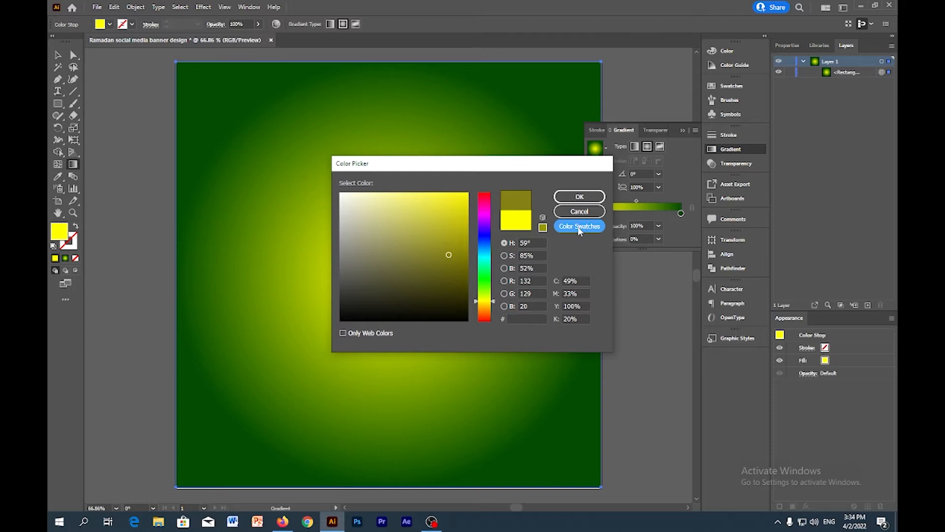
- Try entering hex 8f8e00 for the gradient's centre stop and apply the picked olive colour
{"action": "left_click", "coordinate": [535, 318]}
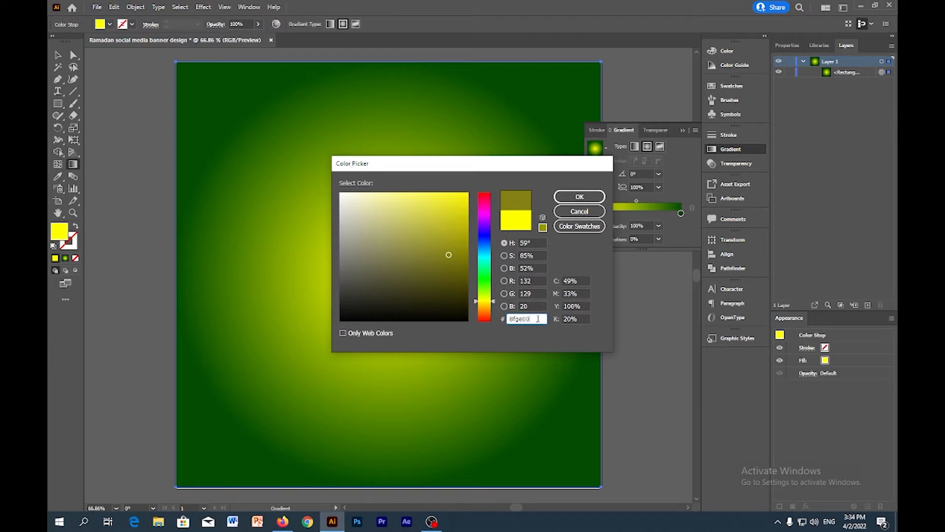
{"action": "left_click", "coordinate": [540, 293]}
{"action": "left_click", "coordinate": [539, 282]}
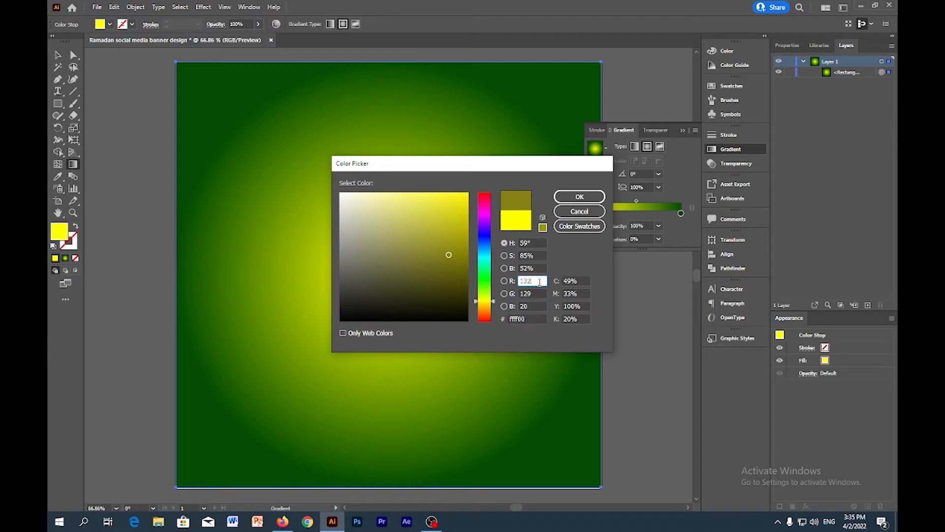
{"action": "left_click", "coordinate": [539, 306]}
{"action": "left_click", "coordinate": [539, 320]}
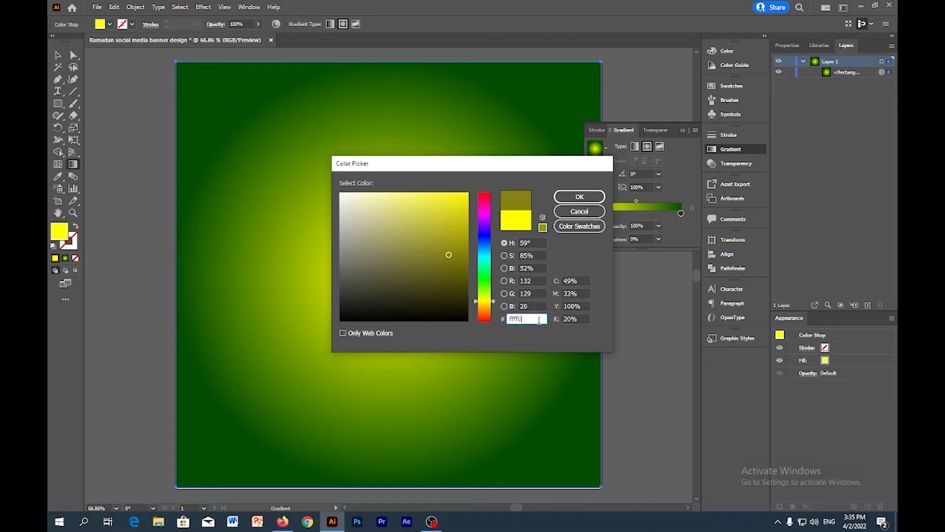
{"action": "type", "text": "8f8e00"}
{"action": "left_click", "coordinate": [579, 196]}
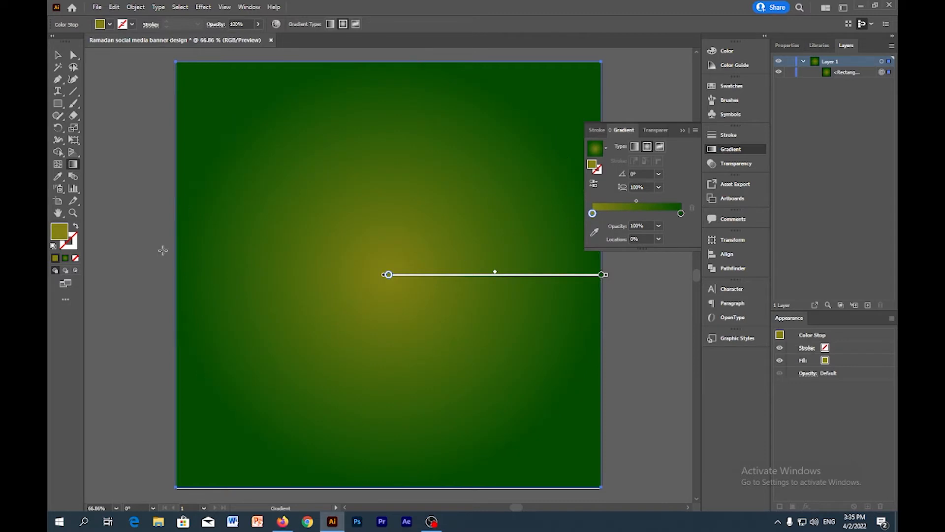
- Try to change the olive centre stop's colour to hex 8f9e00
{"action": "double_click", "coordinate": [64, 236]}
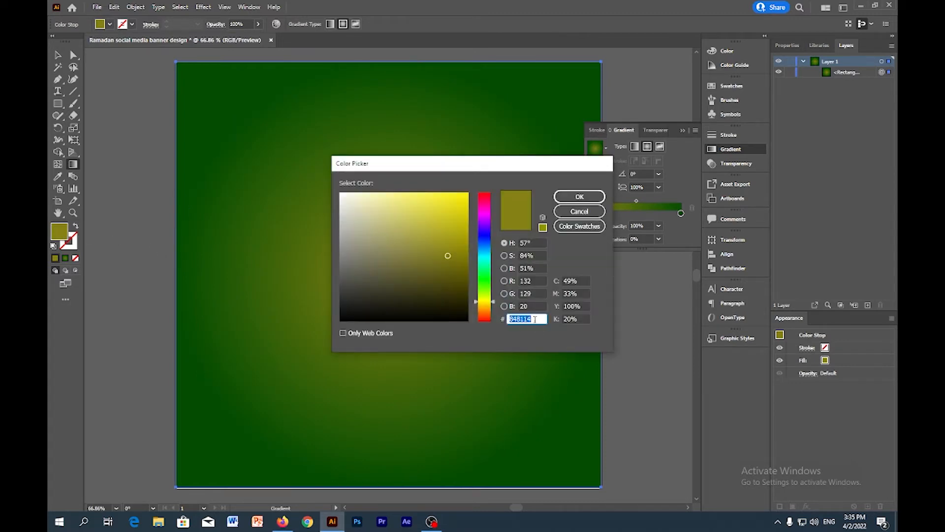
{"action": "key", "text": "BackSpace"}
{"action": "type", "text": "8f9e00"}
{"action": "key", "text": "Return"}
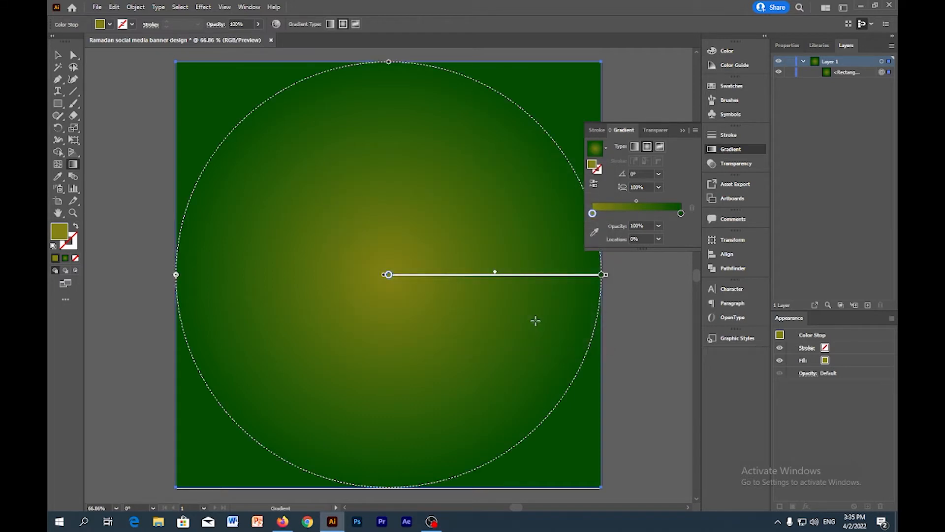
- Try recolouring the gradient's outer green stop through the rectangle's fill colour, and undo the black fill
{"action": "left_click", "coordinate": [58, 55]}
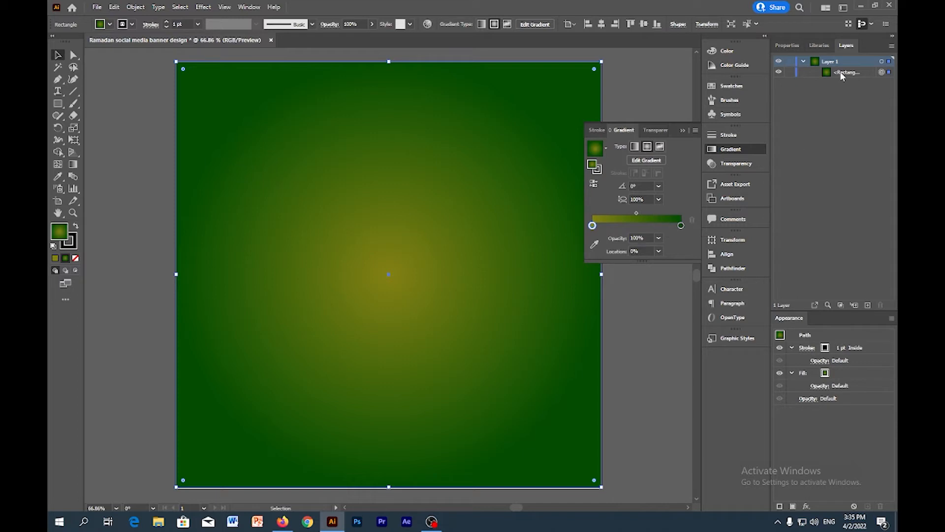
{"action": "left_click", "coordinate": [840, 74]}
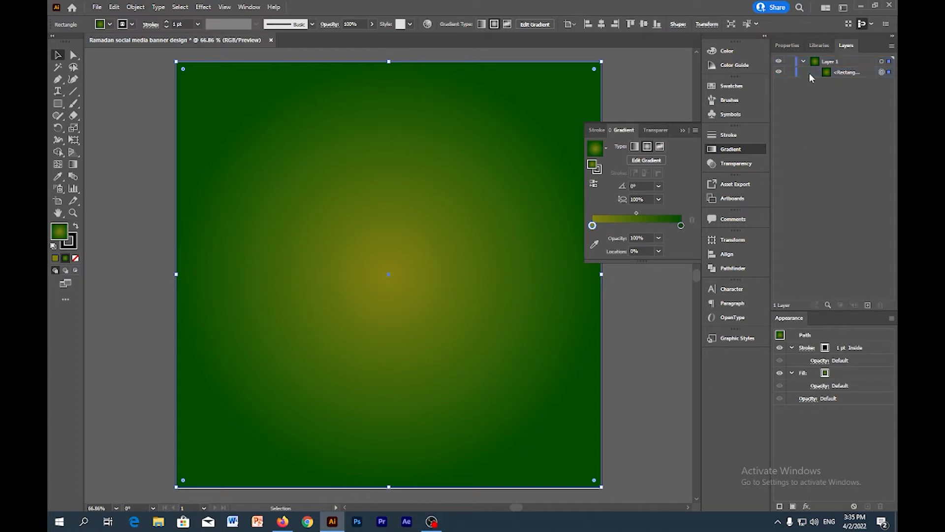
{"action": "double_click", "coordinate": [681, 226]}
{"action": "left_click", "coordinate": [680, 227]}
{"action": "double_click", "coordinate": [59, 231]}
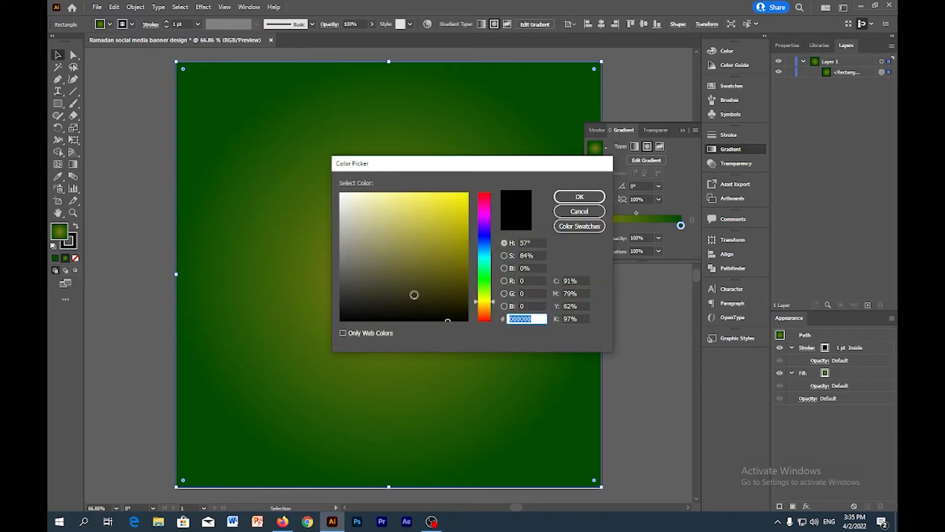
{"action": "left_click", "coordinate": [576, 197]}
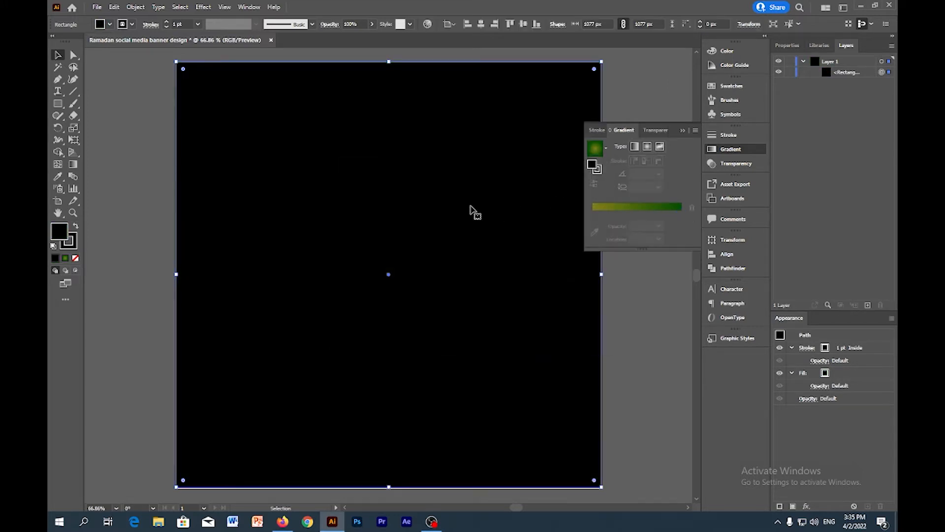
{"action": "key", "text": "ctrl+z"}
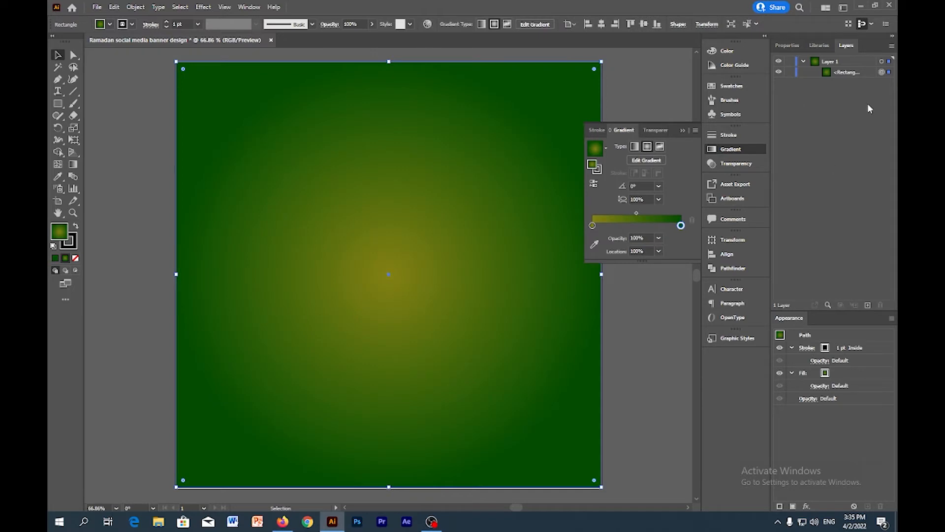
{"action": "double_click", "coordinate": [60, 231]}
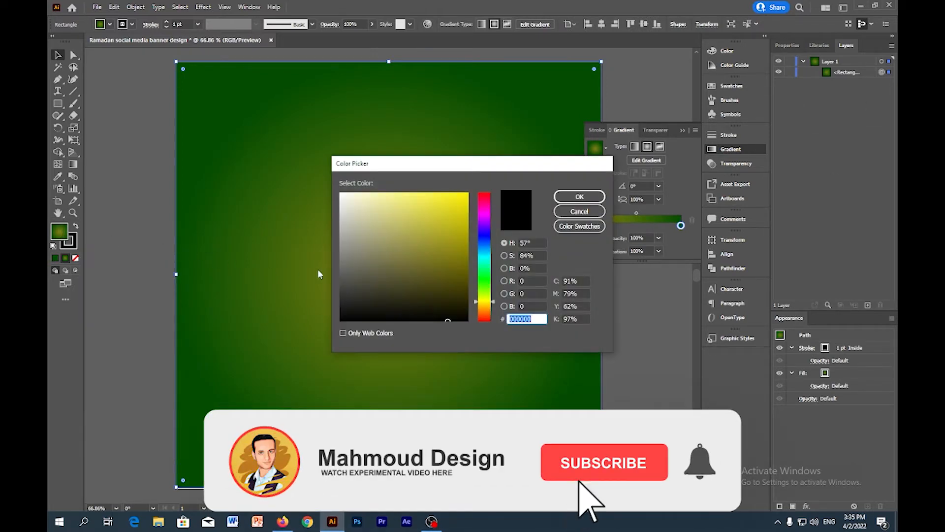
{"action": "left_click", "coordinate": [580, 211]}
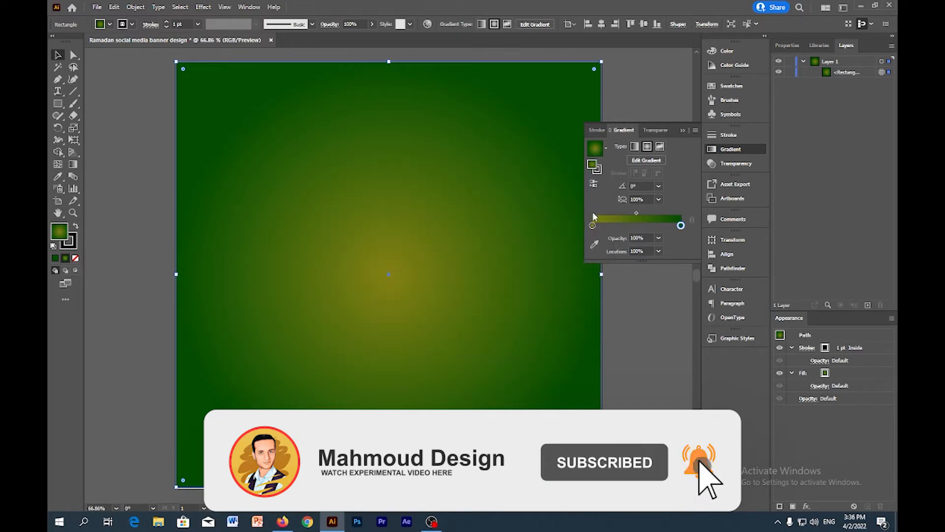
{"action": "double_click", "coordinate": [681, 225]}
{"action": "double_click", "coordinate": [680, 226]}
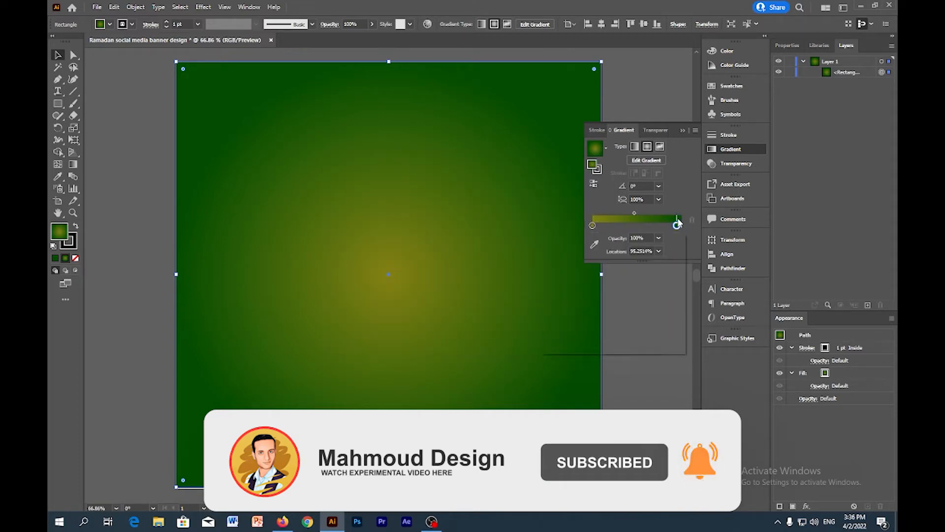
{"action": "left_click", "coordinate": [61, 233]}
{"action": "double_click", "coordinate": [60, 231]}
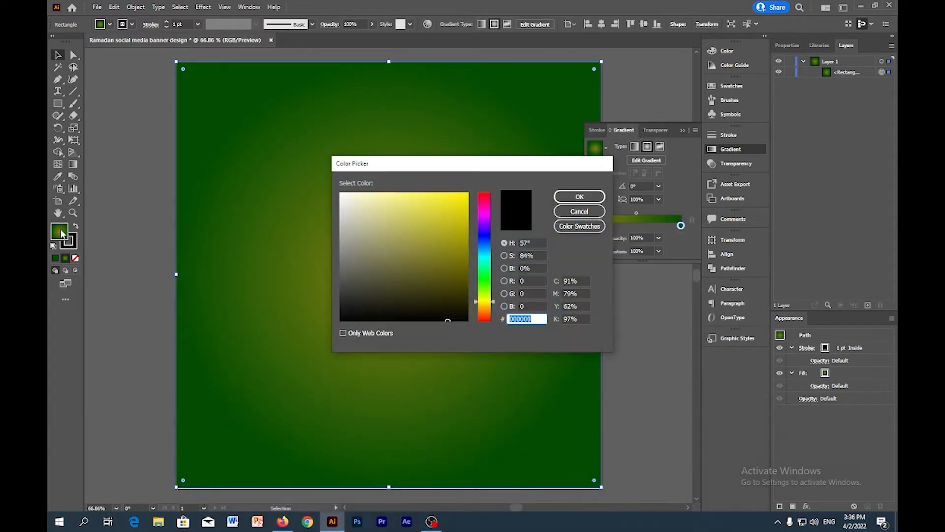
{"action": "left_click", "coordinate": [580, 211]}
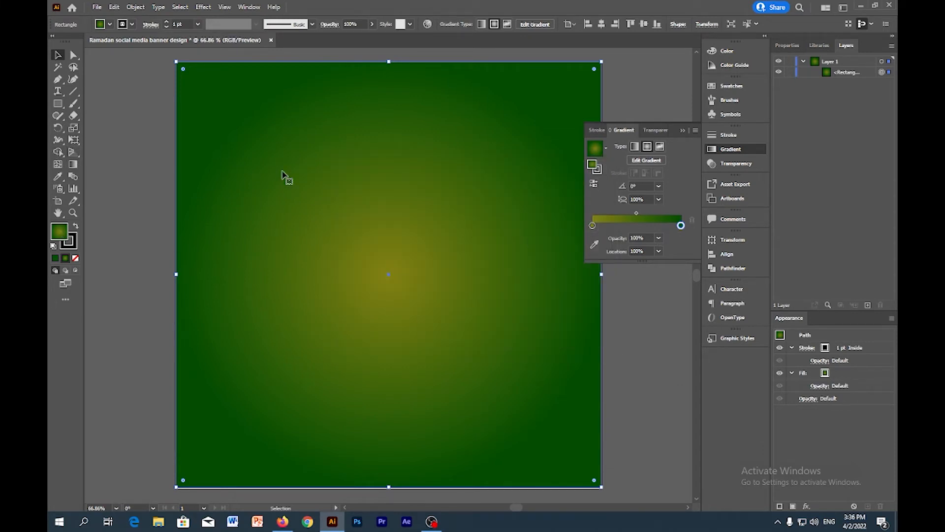
- Move the radial gradient's olive centre to the upper-right corner of the background rectangle with the Gradient tool
{"action": "left_click", "coordinate": [72, 164]}
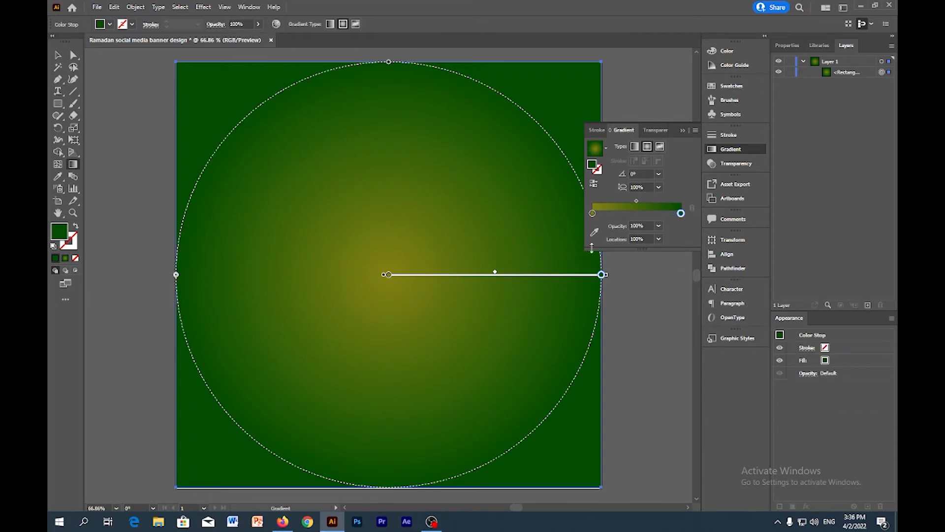
{"action": "left_click", "coordinate": [389, 275]}
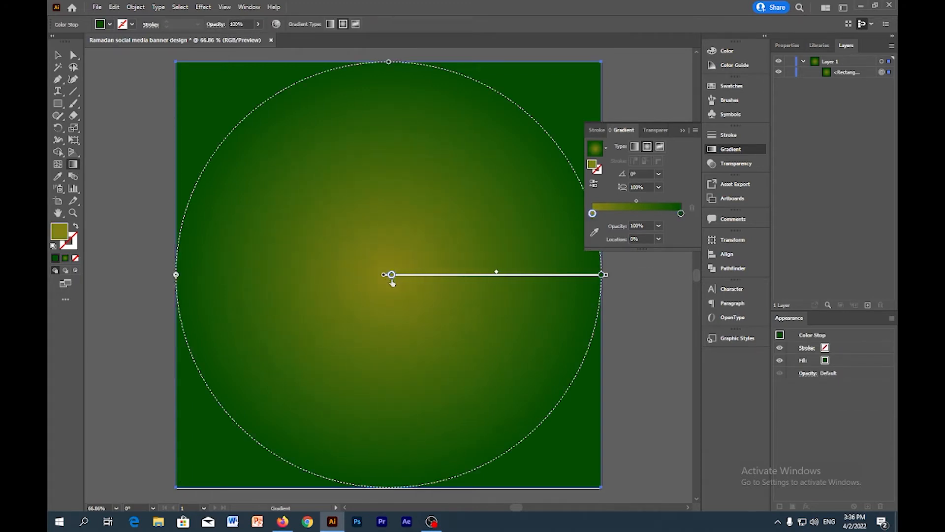
{"action": "left_click_drag", "start_coordinate": [397, 278], "coordinate": [613, 69]}
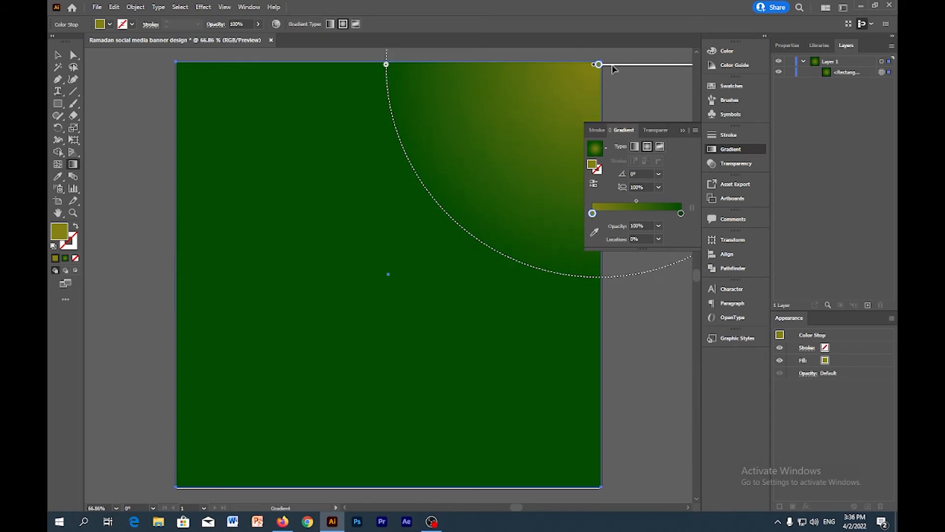
{"action": "left_click", "coordinate": [682, 130]}
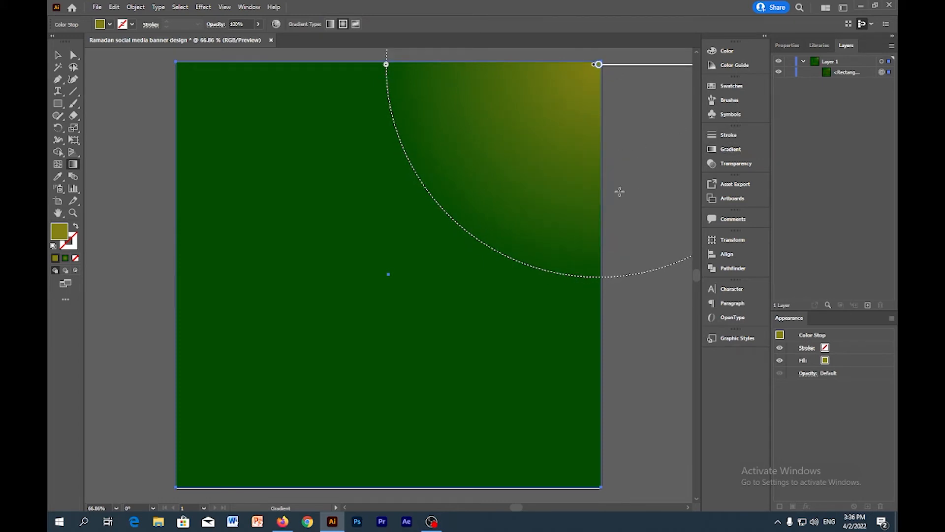
{"action": "left_click", "coordinate": [622, 173]}
{"action": "key", "text": "ctrl+z"}
{"action": "left_click", "coordinate": [58, 58]}
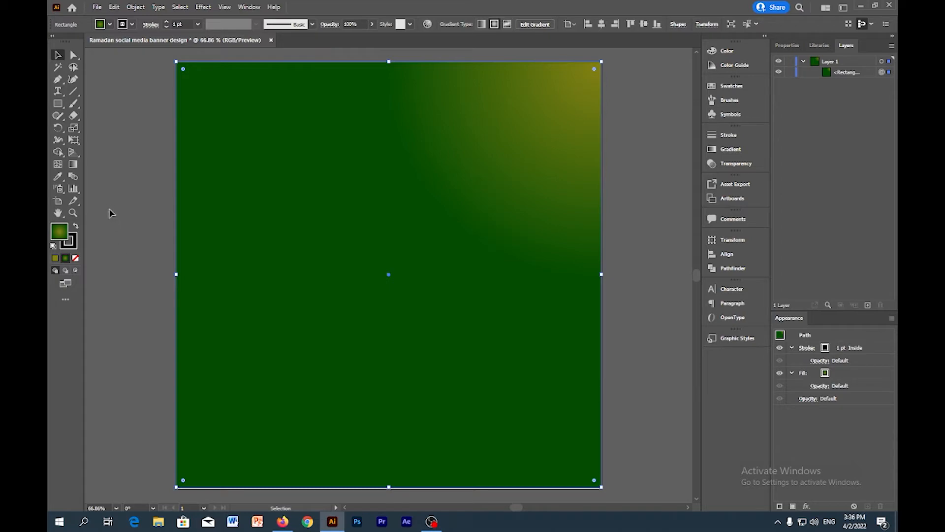
- Open the Pngtree islamic frame with holy mosque PNG from Downloads and close it again
{"action": "left_click", "coordinate": [96, 7]}
{"action": "left_click", "coordinate": [105, 38]}
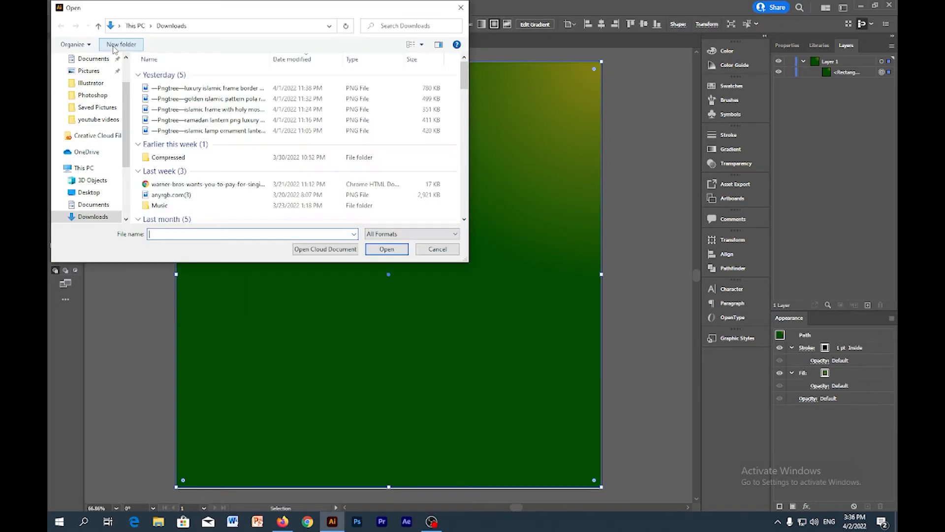
{"action": "double_click", "coordinate": [197, 109]}
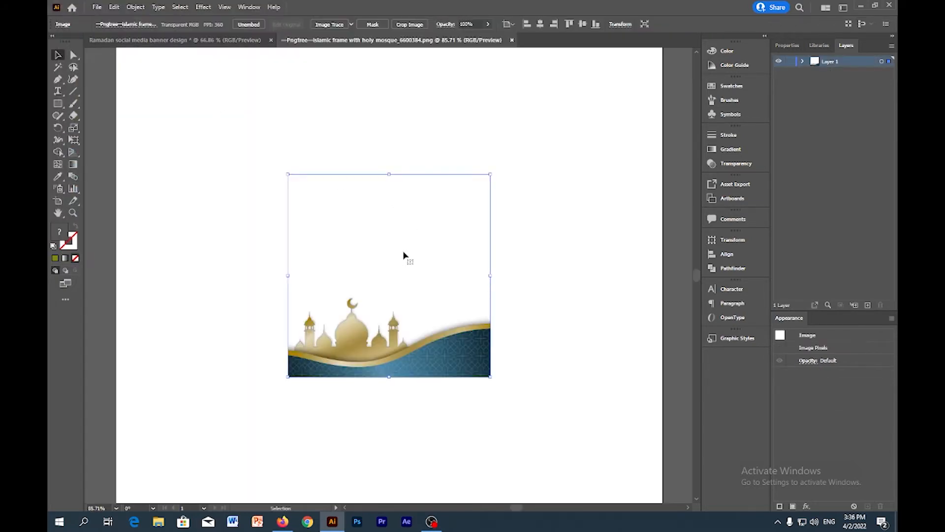
{"action": "left_click", "coordinate": [512, 40]}
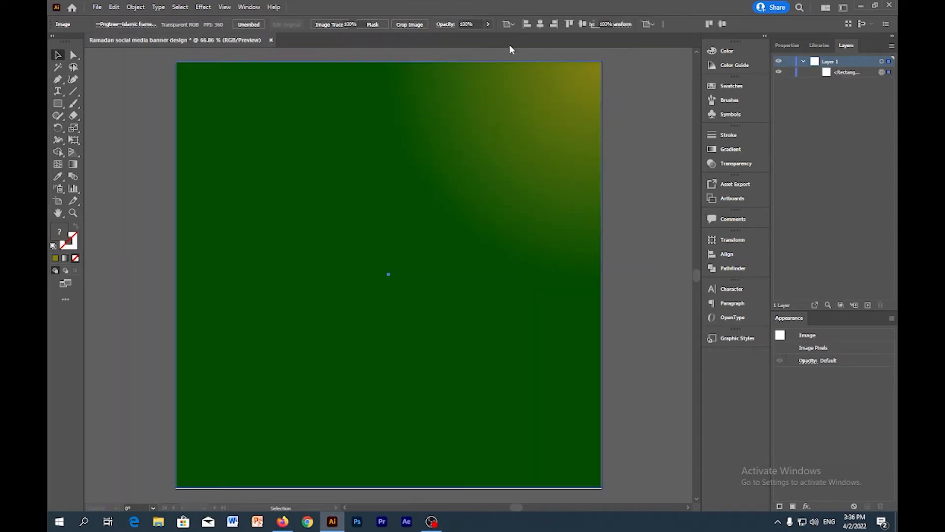
- Lock the gradient background rectangle and get the Ellipse tool ready
{"action": "left_click", "coordinate": [241, 281]}
{"action": "left_click", "coordinate": [58, 104]}
{"action": "left_click_drag", "start_coordinate": [58, 104], "coordinate": [109, 123]}
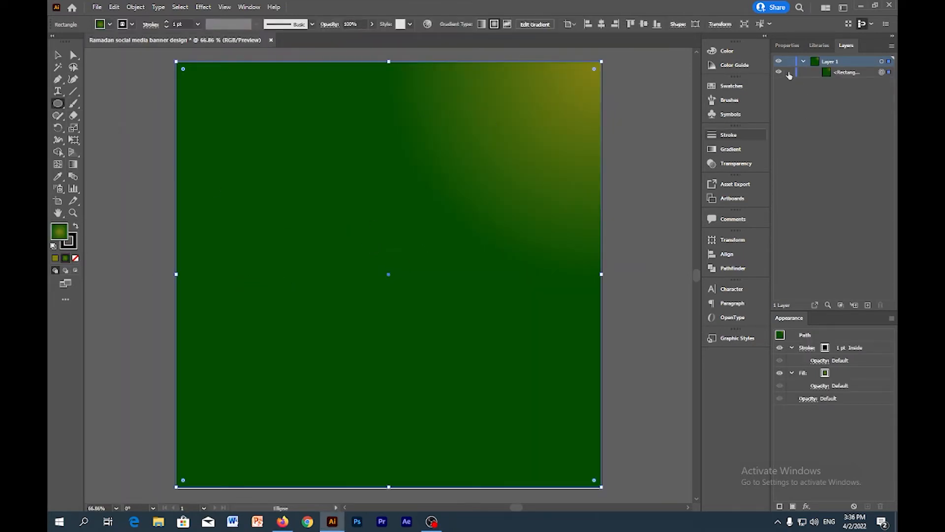
{"action": "left_click", "coordinate": [789, 71]}
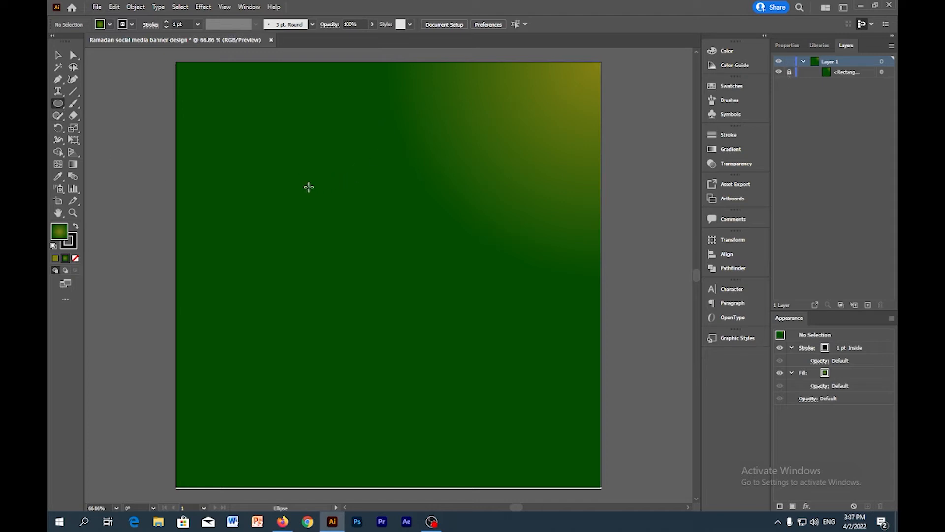
- Draw a circle about 433 px in diameter near the middle of the artboard and fill it white
{"action": "left_click_drag", "start_coordinate": [309, 187], "coordinate": [435, 358]}
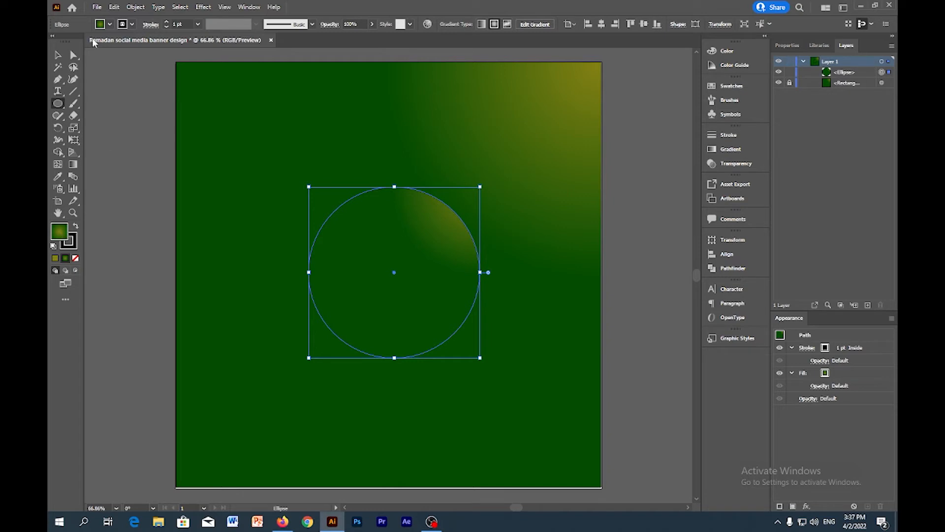
{"action": "left_click", "coordinate": [102, 24]}
{"action": "left_click", "coordinate": [70, 42]}
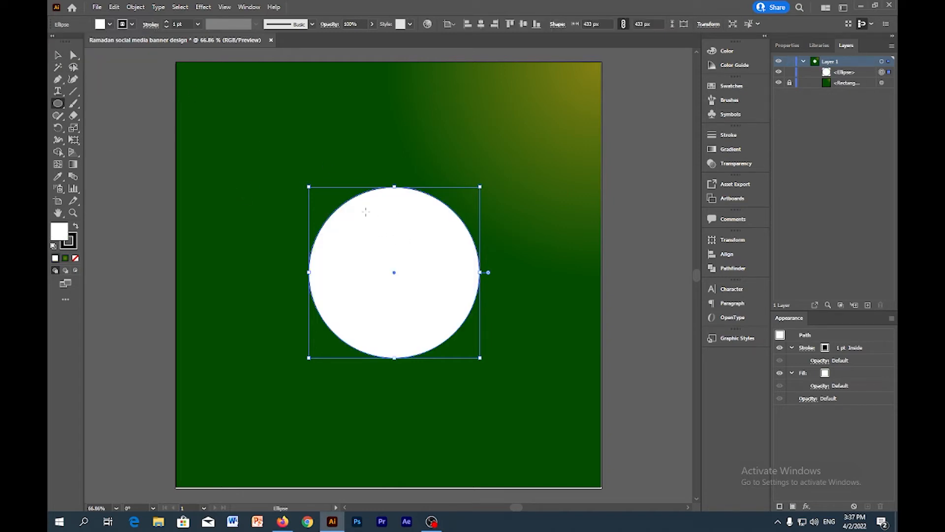
- Duplicate the white circle with an offset up and to the right, and cut the copy away with Shape Builder to leave a crescent
{"action": "key", "text": "v"}
{"action": "left_click_drag", "start_coordinate": [379, 243], "coordinate": [415, 219], "text": "alt"}
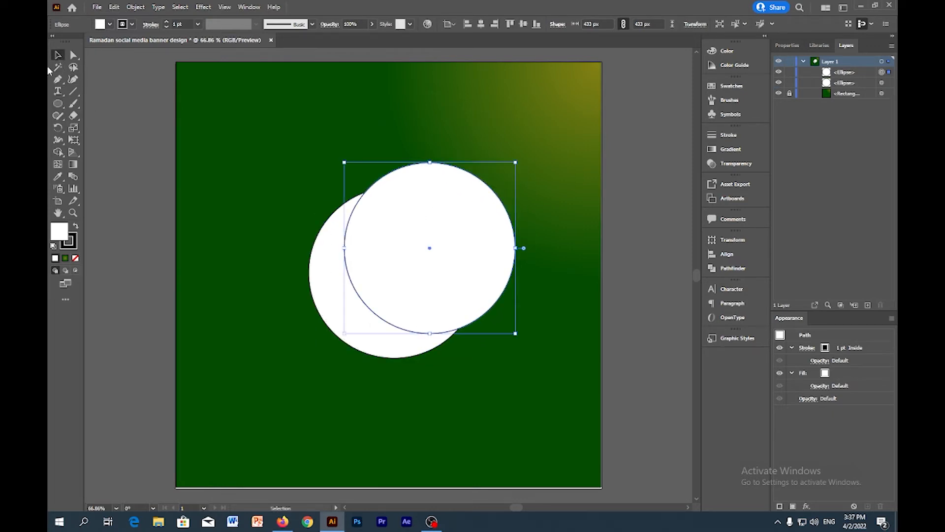
{"action": "left_click_drag", "start_coordinate": [496, 132], "coordinate": [291, 389]}
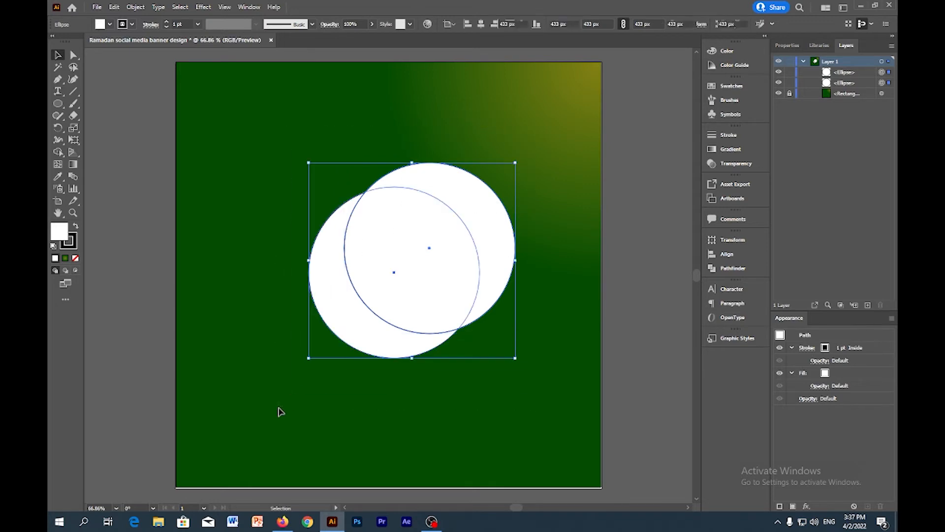
{"action": "left_click", "coordinate": [58, 151]}
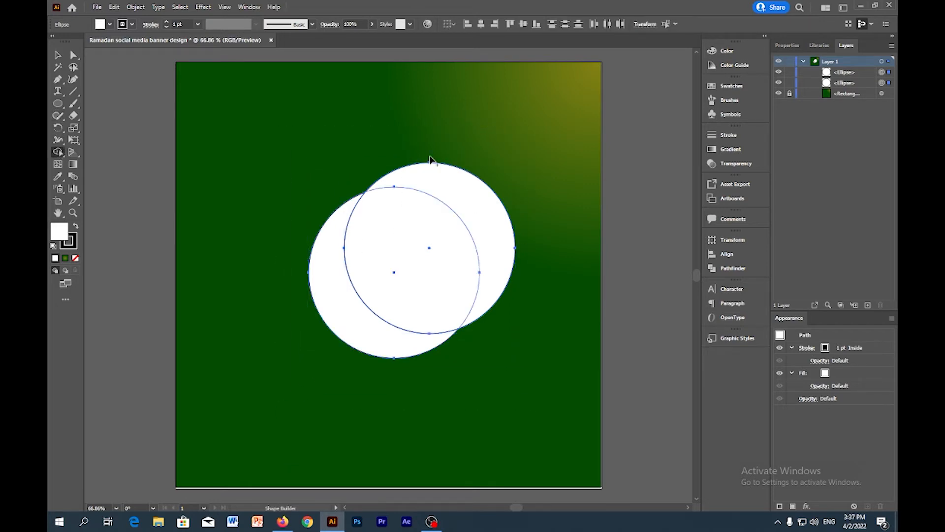
{"action": "left_click_drag", "start_coordinate": [511, 165], "coordinate": [424, 246]}
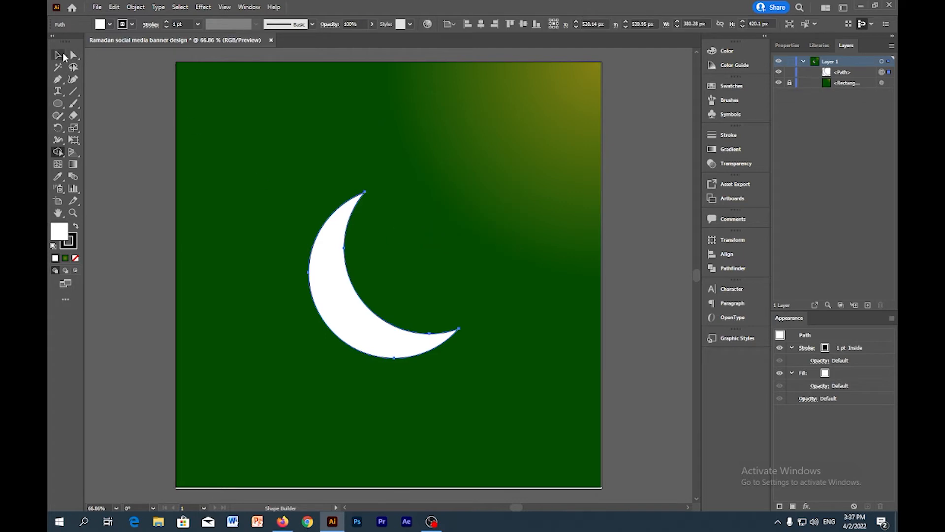
- Move the white crescent up on the artboard and rotate it slightly counterclockwise
{"action": "left_click", "coordinate": [62, 54]}
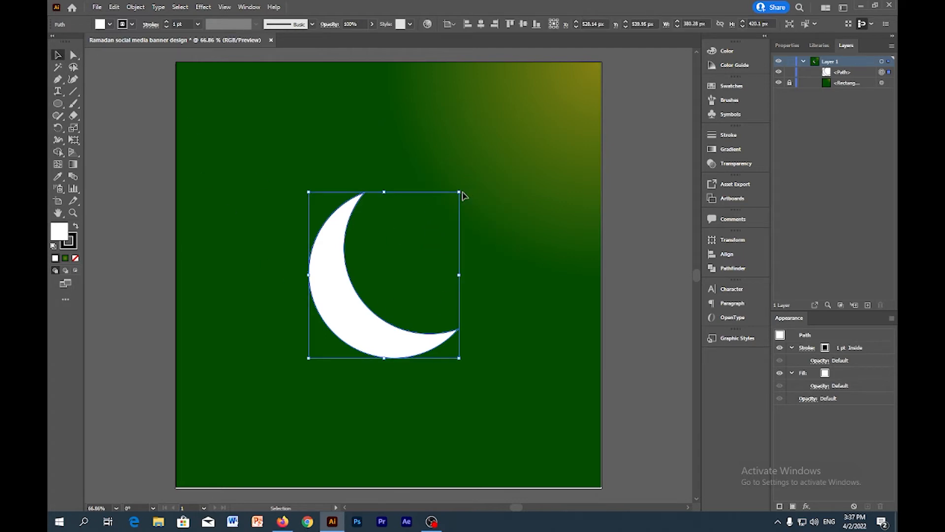
{"action": "left_click_drag", "start_coordinate": [464, 188], "coordinate": [440, 159]}
{"action": "mouse_move", "coordinate": [386, 296]}
{"action": "left_mouse_down"}
{"action": "mouse_move", "coordinate": [363, 285]}
{"action": "mouse_move", "coordinate": [392, 279]}
{"action": "left_mouse_up"}
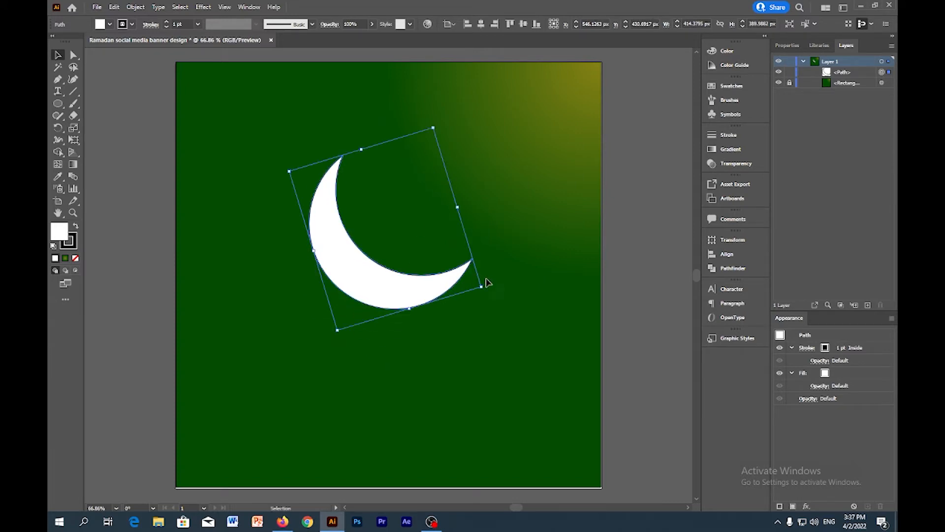
{"action": "left_click_drag", "start_coordinate": [488, 288], "coordinate": [476, 302]}
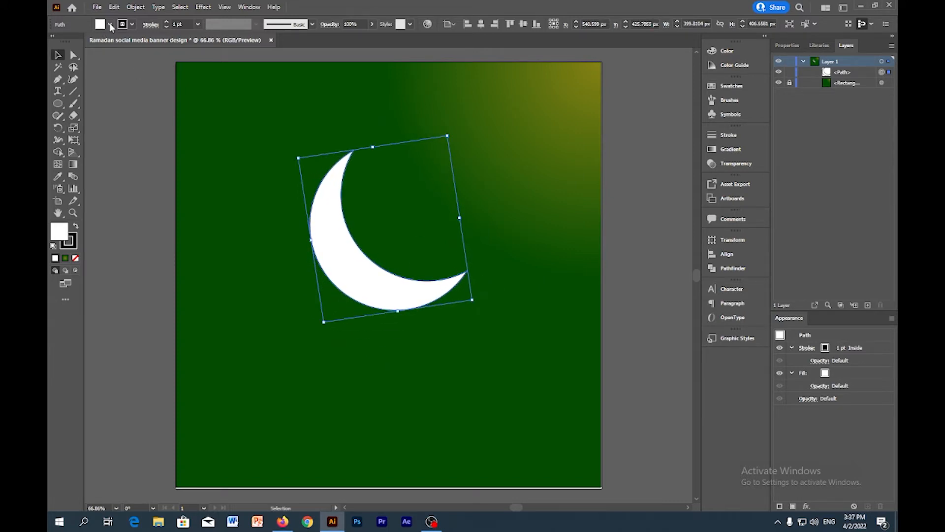
- Remove the stroke from the white crescent and deselect it
{"action": "left_click", "coordinate": [132, 24]}
{"action": "left_click", "coordinate": [54, 41]}
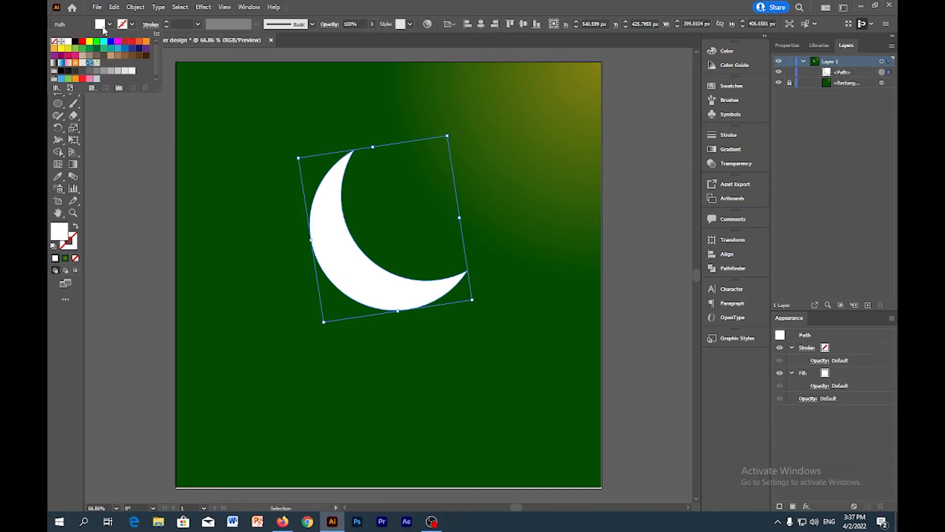
{"action": "left_click", "coordinate": [132, 25]}
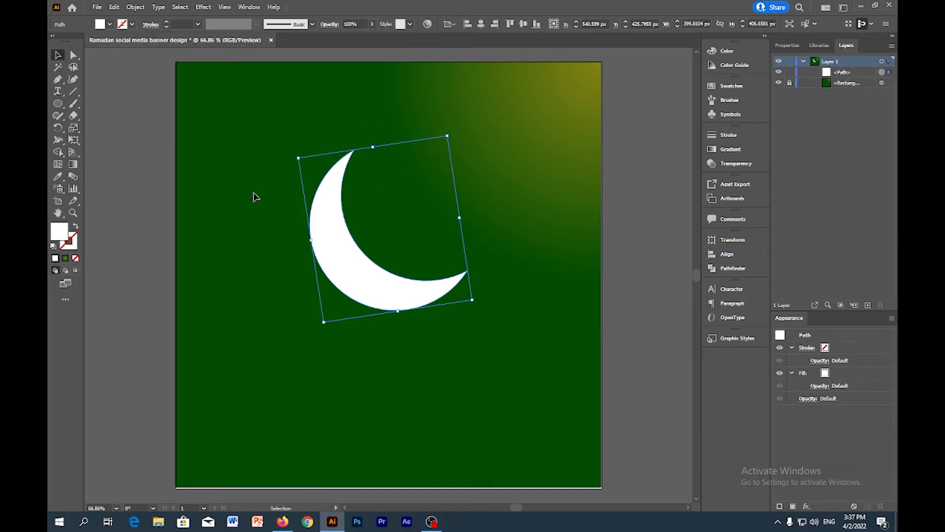
{"action": "left_click", "coordinate": [476, 255]}
{"action": "left_click", "coordinate": [728, 149]}
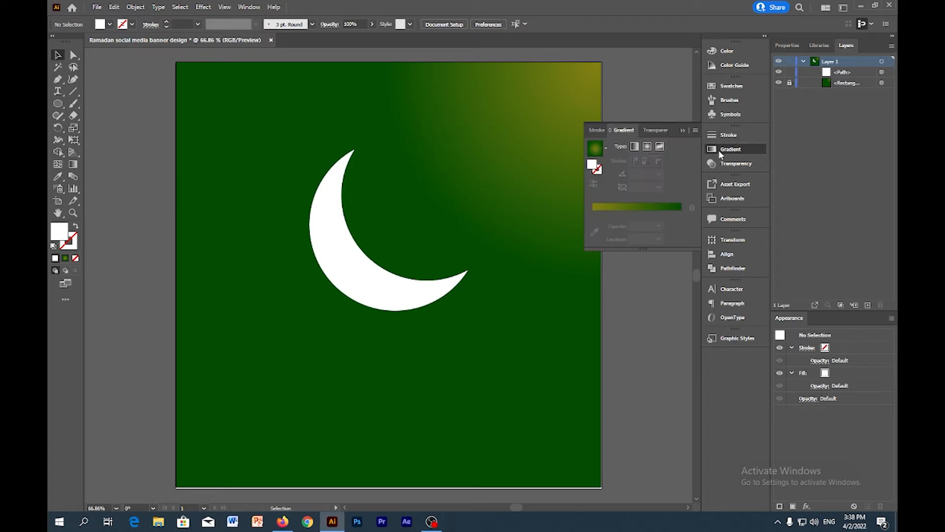
{"action": "left_click", "coordinate": [594, 150]}
{"action": "left_click", "coordinate": [837, 73]}
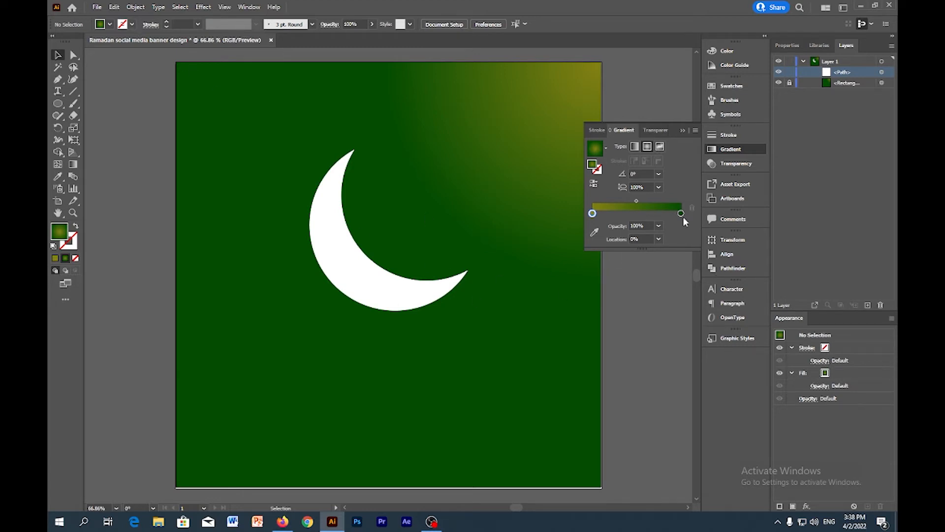
{"action": "left_click", "coordinate": [683, 130]}
- Fill the crescent with the green-olive radial gradient
{"action": "left_click", "coordinate": [351, 285]}
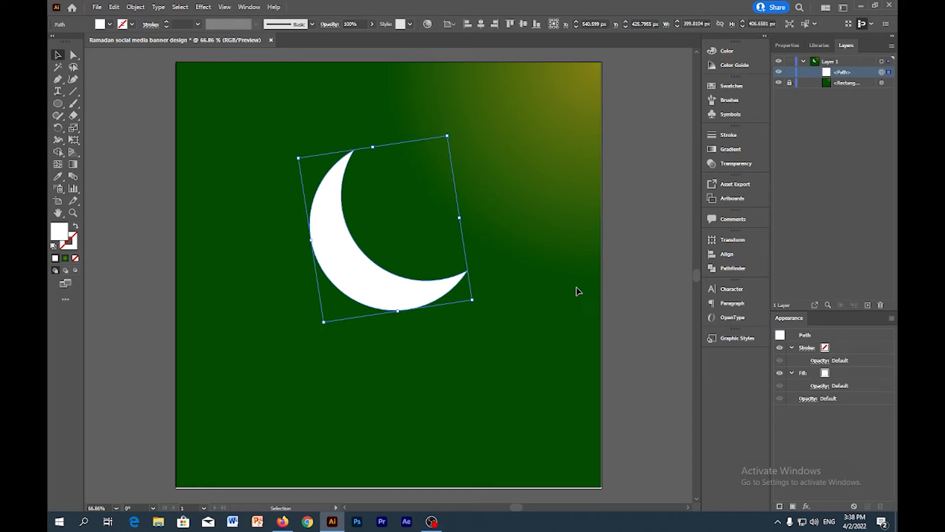
{"action": "left_click", "coordinate": [730, 149]}
{"action": "left_click", "coordinate": [594, 149]}
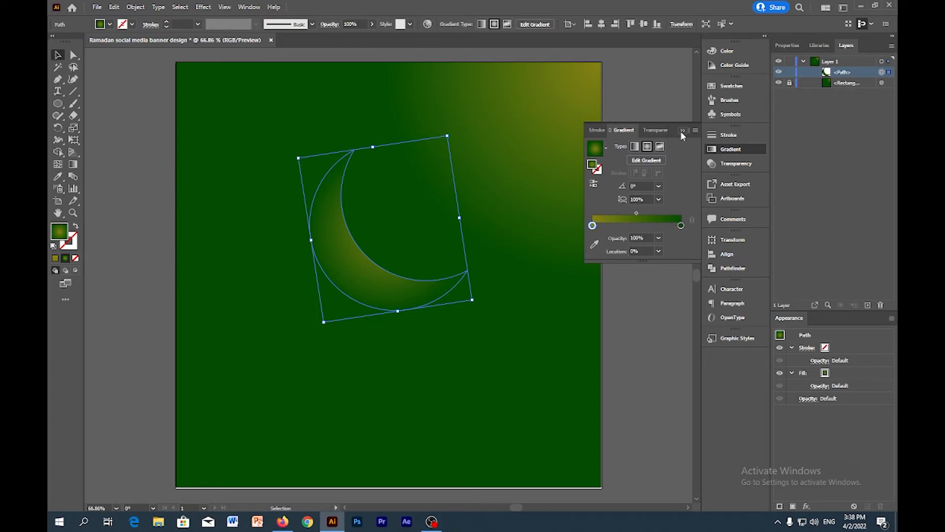
- Set the crescent's blend mode to Color Dodge and shift it slightly upward
{"action": "left_click", "coordinate": [655, 130]}
{"action": "left_click", "coordinate": [621, 146]}
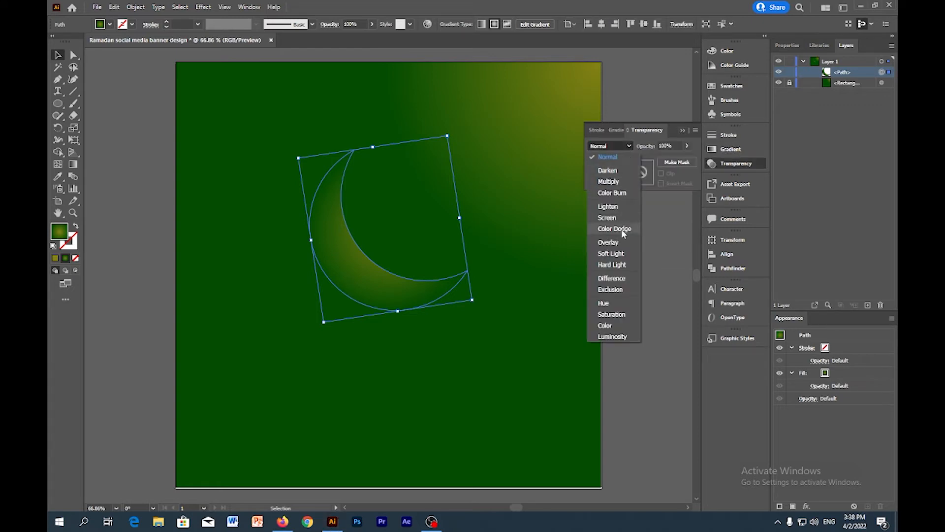
{"action": "left_click", "coordinate": [619, 243]}
{"action": "left_click", "coordinate": [623, 151]}
{"action": "left_click", "coordinate": [616, 227]}
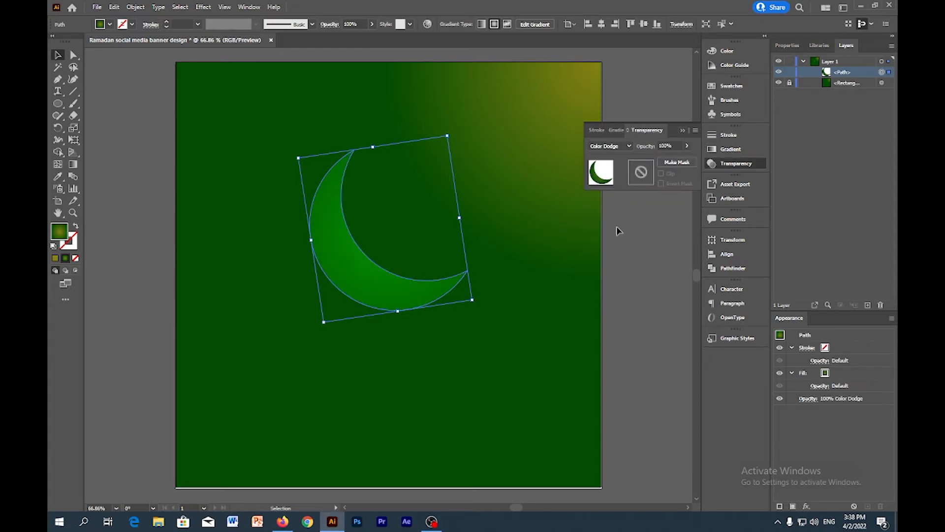
{"action": "left_click", "coordinate": [682, 131]}
{"action": "left_click_drag", "start_coordinate": [439, 295], "coordinate": [480, 289]}
{"action": "left_click_drag", "start_coordinate": [415, 284], "coordinate": [407, 264]}
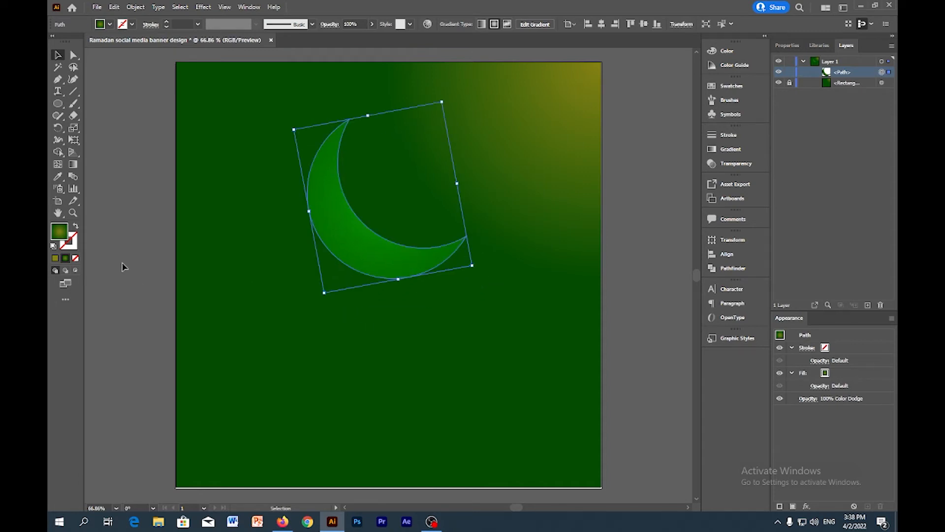
- Draw a five-pointed star about 174 x 165 px inside the crescent's opening and fill it white
{"action": "left_click_drag", "start_coordinate": [59, 101], "coordinate": [114, 152]}
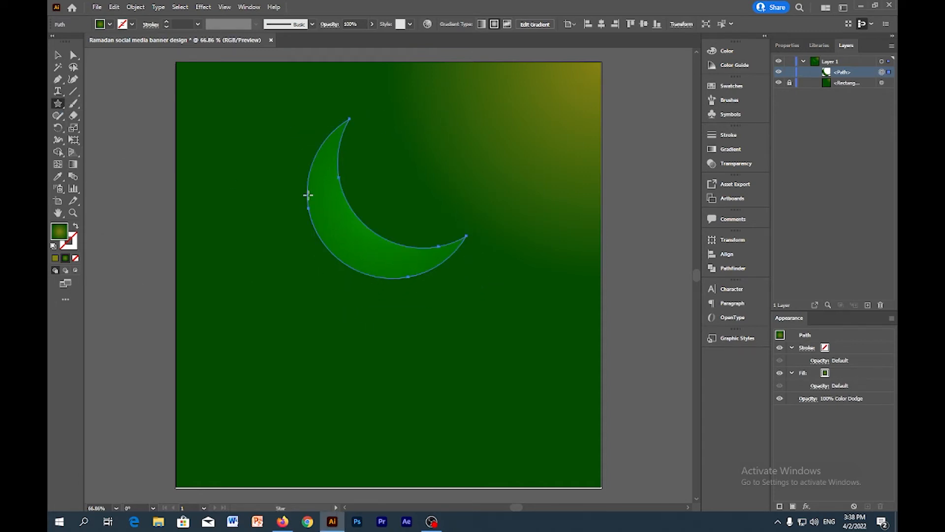
{"action": "left_click_drag", "start_coordinate": [385, 150], "coordinate": [407, 178]}
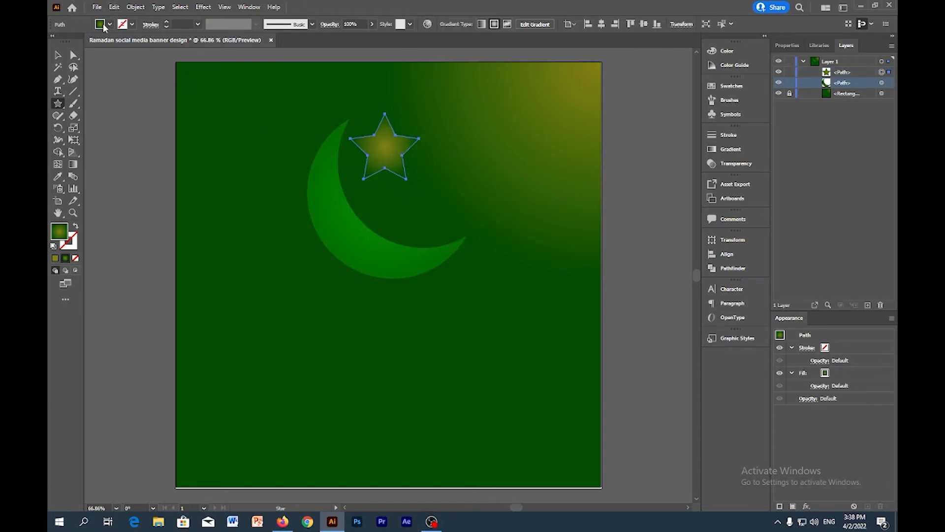
{"action": "left_click", "coordinate": [104, 27]}
{"action": "left_click", "coordinate": [66, 42]}
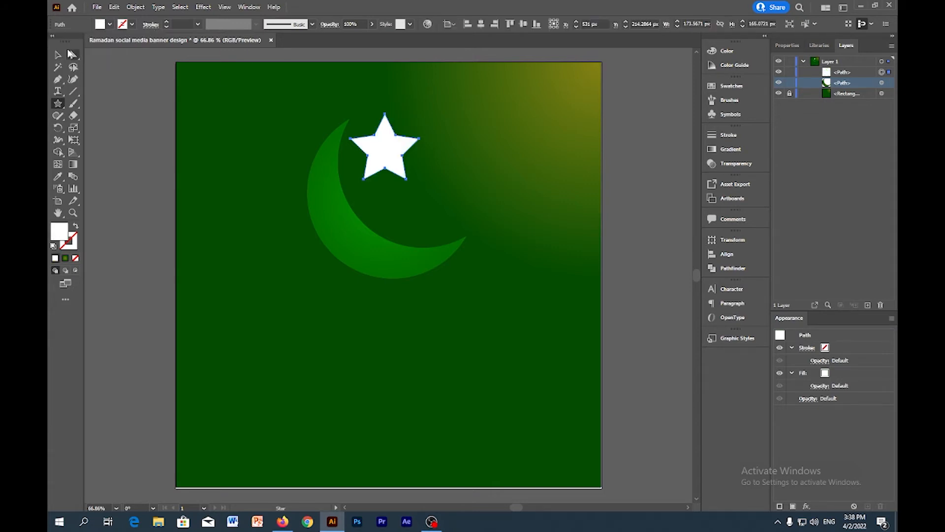
- Scale the white star down to about 156 x 148 px and move it right, near the crescent's open side
{"action": "left_click", "coordinate": [57, 55]}
{"action": "left_click_drag", "start_coordinate": [381, 154], "coordinate": [416, 160]}
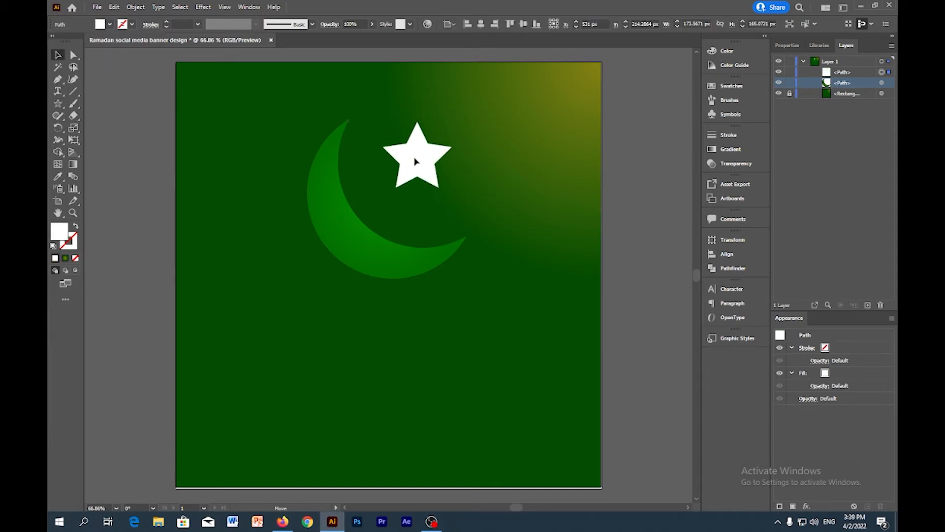
{"action": "left_click_drag", "start_coordinate": [452, 123], "coordinate": [447, 128]}
{"action": "left_click_drag", "start_coordinate": [413, 157], "coordinate": [426, 157]}
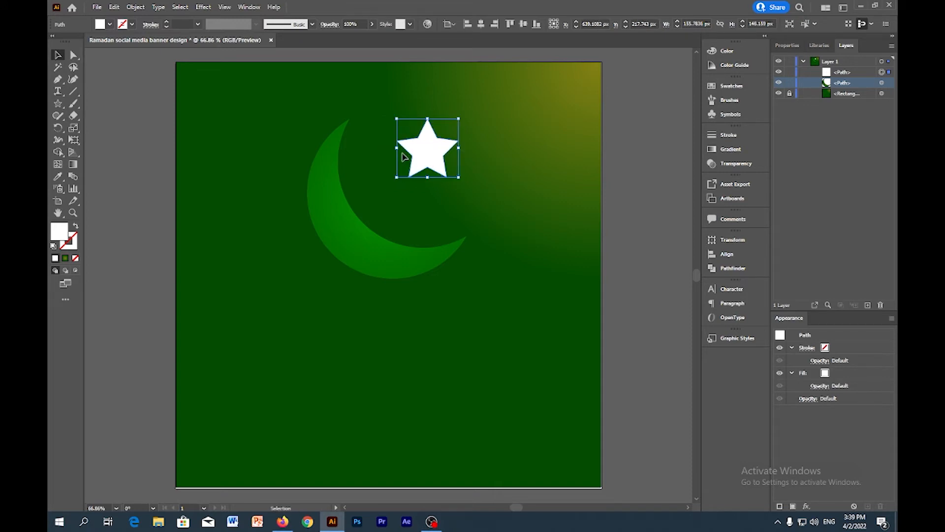
- Apply a Gaussian Blur effect to the white star and nudge it slightly to the right
{"action": "left_click", "coordinate": [211, 7]}
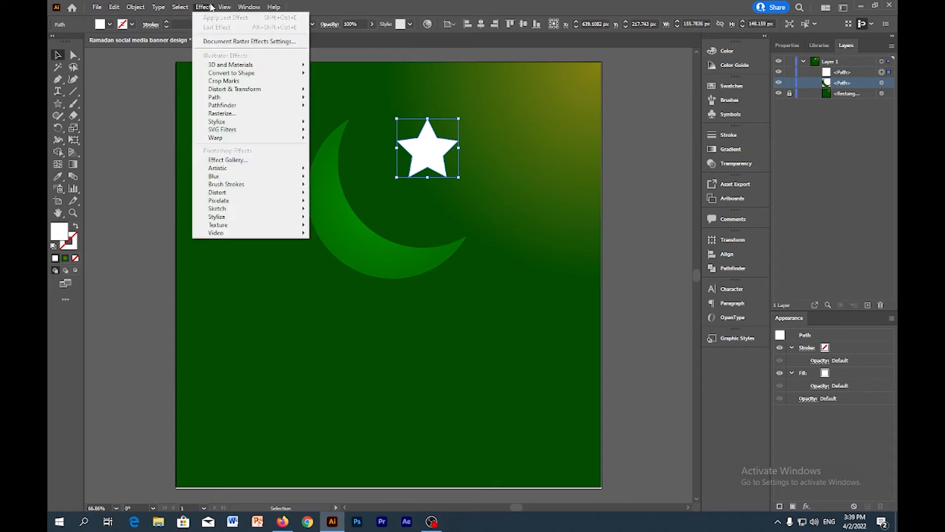
{"action": "mouse_move", "coordinate": [245, 176]}
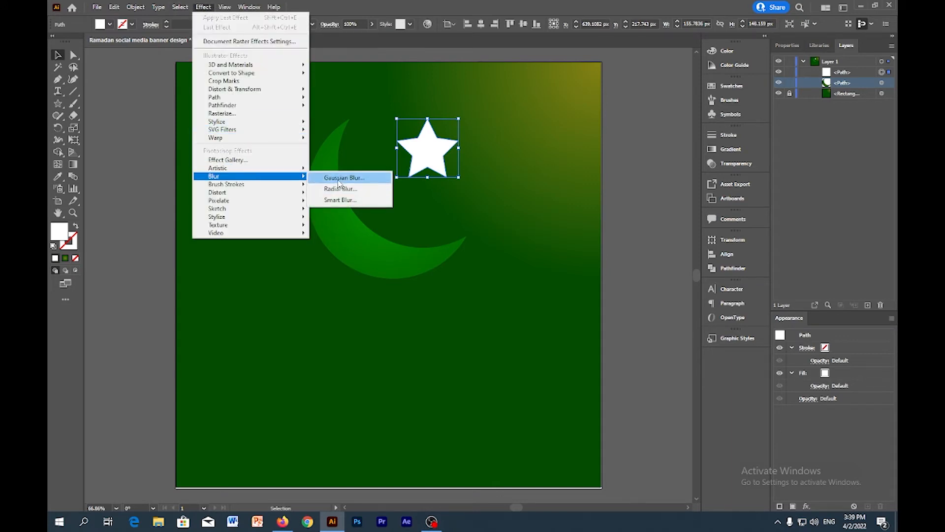
{"action": "left_click", "coordinate": [340, 178]}
{"action": "left_click", "coordinate": [463, 272]}
{"action": "left_click_drag", "start_coordinate": [435, 151], "coordinate": [433, 150]}
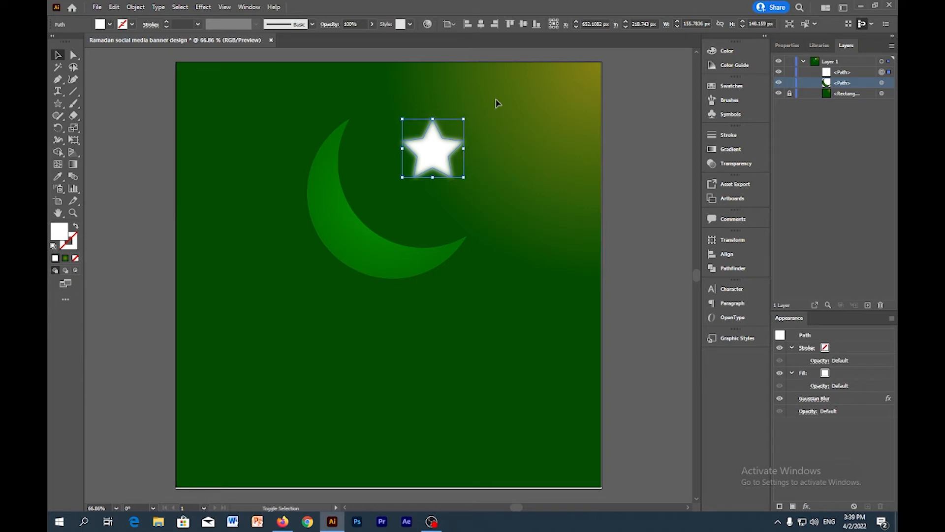
- Scale the crescent and star down together proportionally and shift the pair slightly right and down
{"action": "left_click_drag", "start_coordinate": [498, 101], "coordinate": [305, 292]}
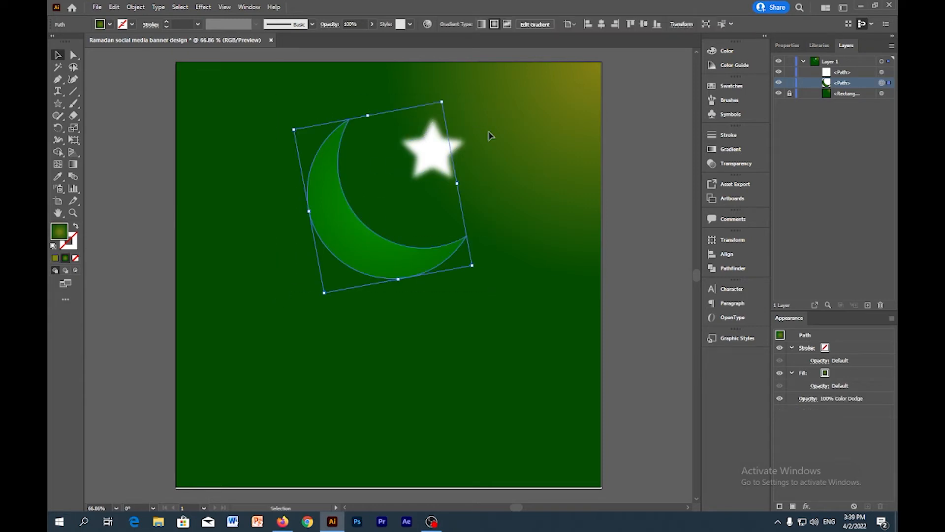
{"action": "left_click", "coordinate": [535, 151]}
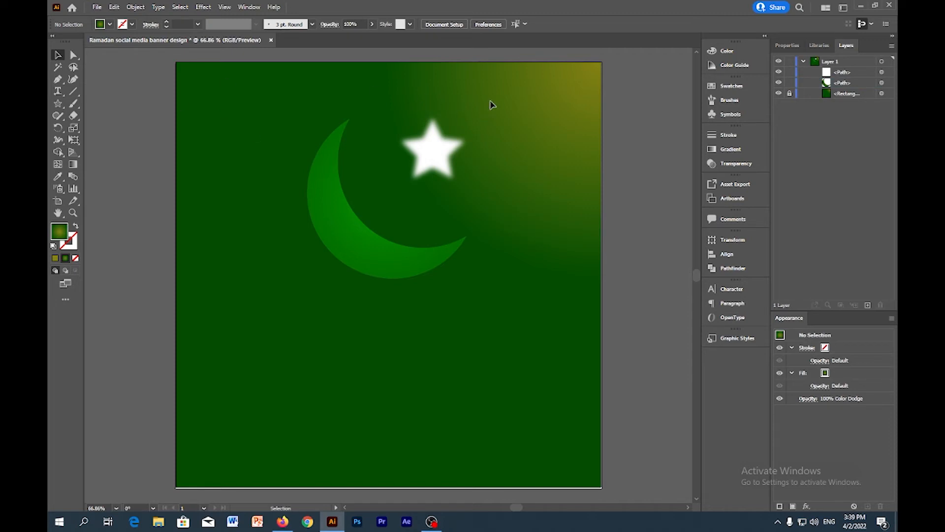
{"action": "left_click_drag", "start_coordinate": [422, 132], "coordinate": [269, 298]}
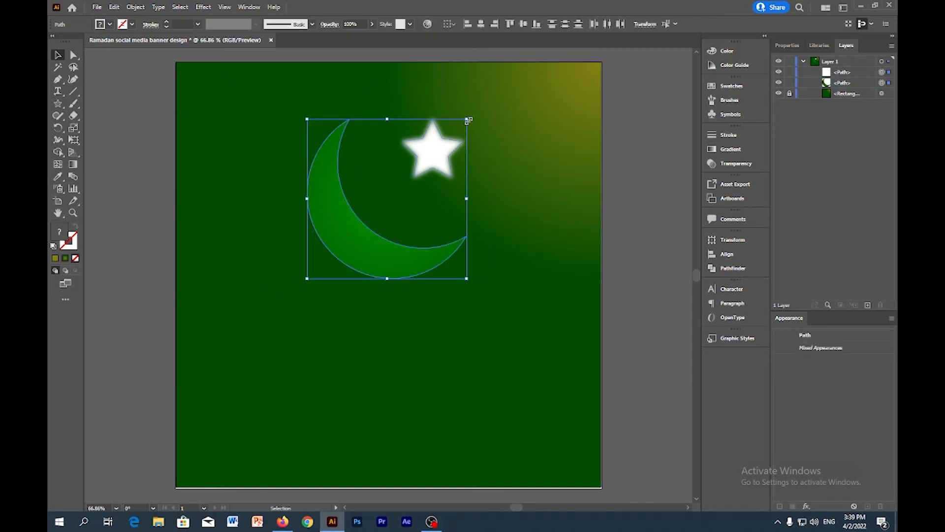
{"action": "left_click_drag", "start_coordinate": [467, 119], "coordinate": [453, 130]}
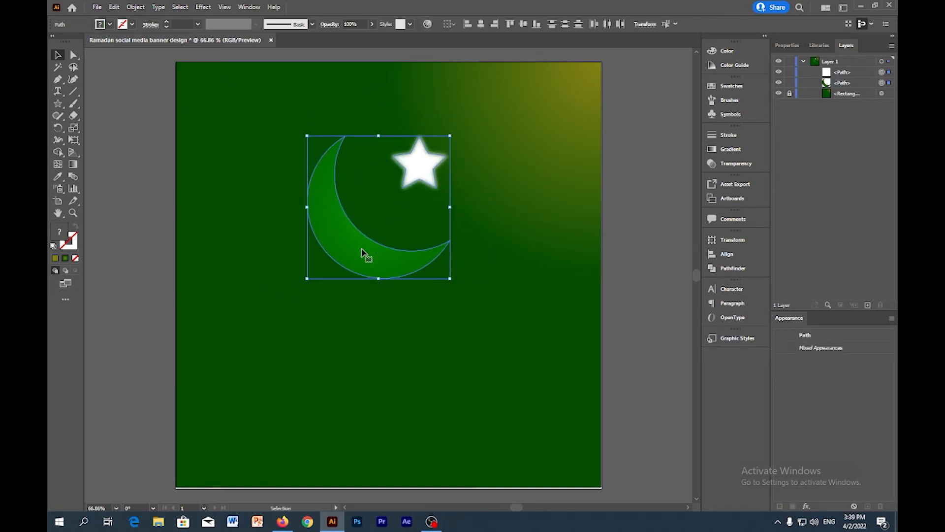
{"action": "mouse_move", "coordinate": [363, 253]}
{"action": "left_mouse_down"}
{"action": "mouse_move", "coordinate": [376, 249]}
{"action": "mouse_move", "coordinate": [370, 257]}
{"action": "left_mouse_up"}
- Open the Pngtree ramadan lantern png luxury gold image from Downloads and bring it into the banner document
{"action": "left_click", "coordinate": [97, 7]}
{"action": "left_click", "coordinate": [109, 37]}
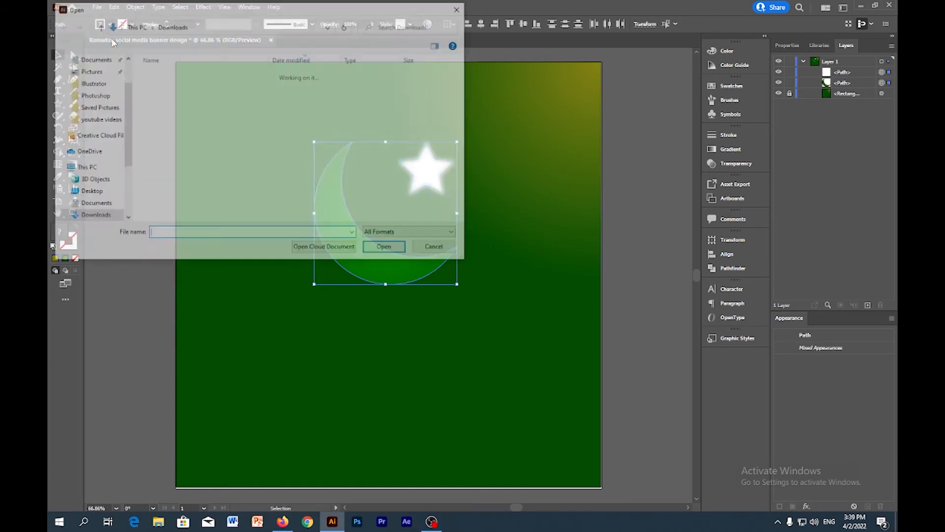
{"action": "double_click", "coordinate": [202, 121]}
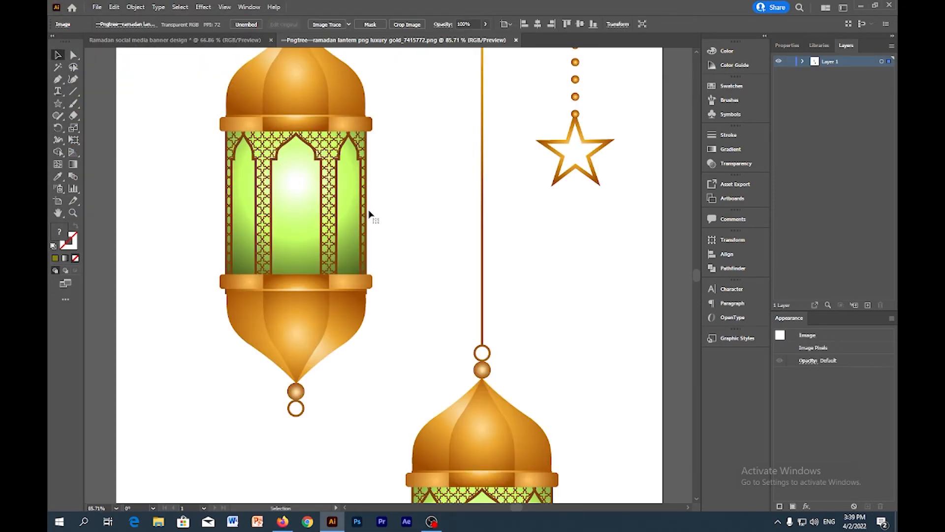
{"action": "left_click_drag", "start_coordinate": [285, 168], "coordinate": [336, 298]}
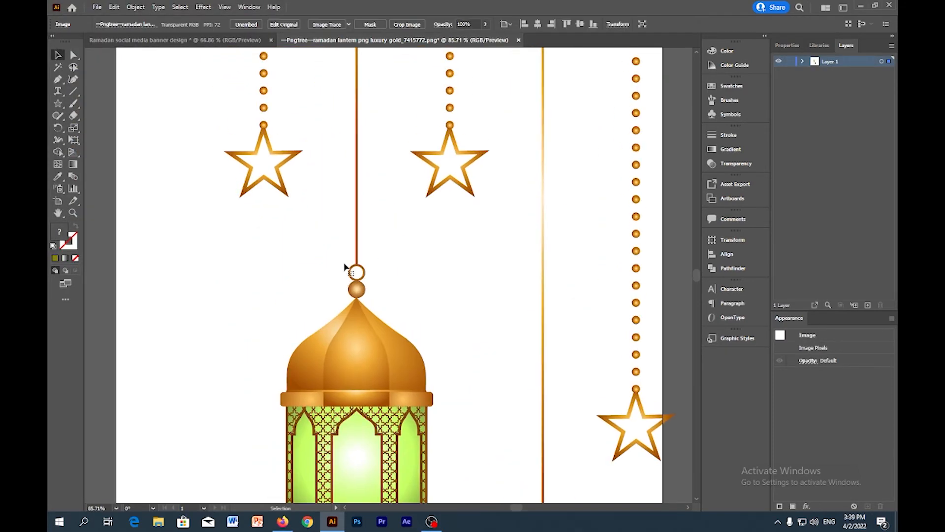
{"action": "left_click_drag", "start_coordinate": [358, 244], "coordinate": [421, 307]}
{"action": "left_click_drag", "start_coordinate": [297, 54], "coordinate": [203, 90]}
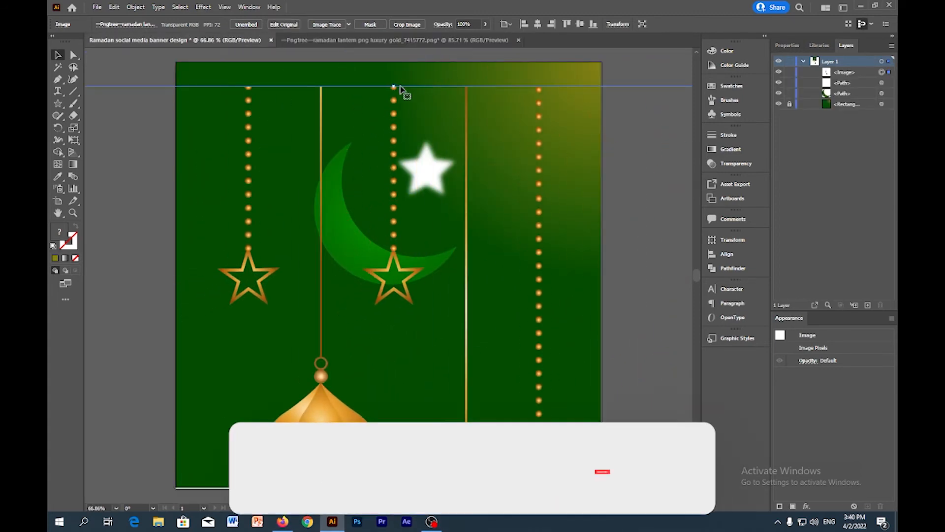
- Scale the lantern image down, hang it in the artboard's upper-right corner, and place a copy in the upper-left corner
{"action": "left_click_drag", "start_coordinate": [394, 88], "coordinate": [474, 149]}
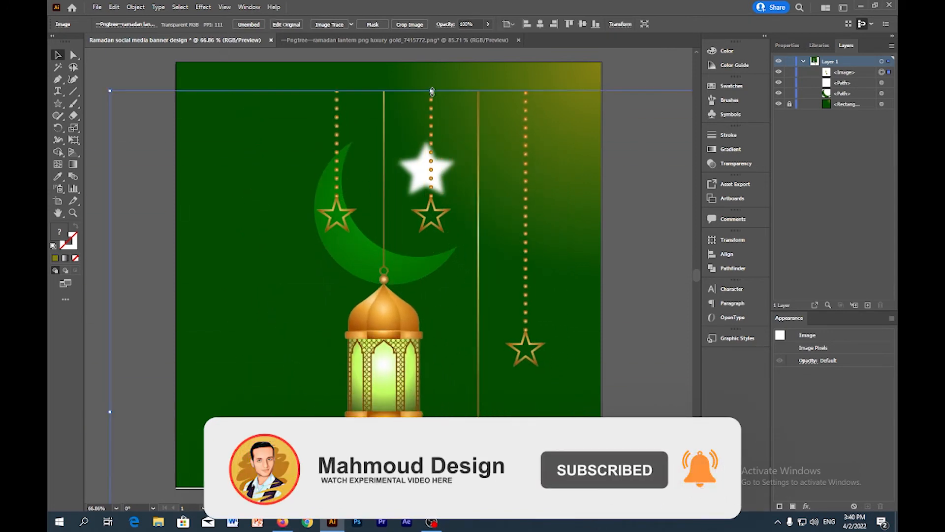
{"action": "left_click_drag", "start_coordinate": [433, 91], "coordinate": [468, 201]}
{"action": "left_click_drag", "start_coordinate": [500, 298], "coordinate": [545, 176]}
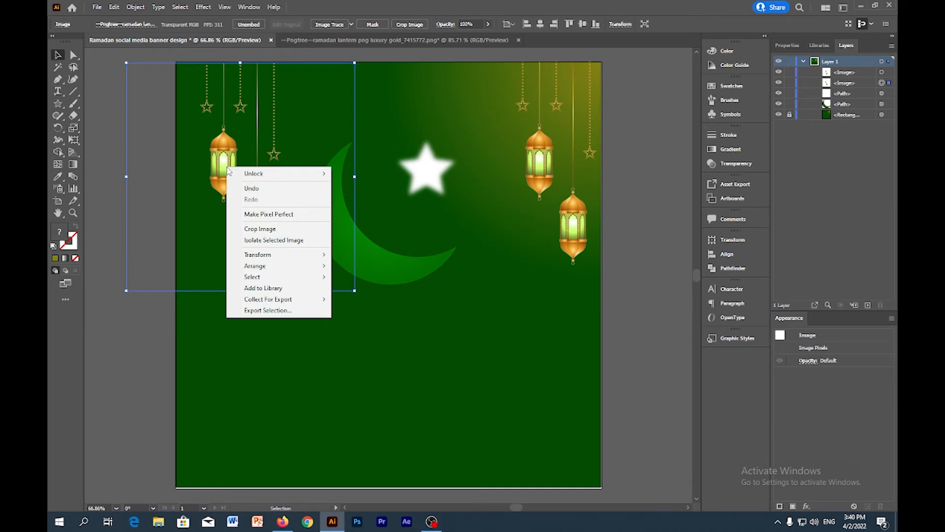
- Reflect the upper-left lantern copy across the vertical axis and move it closer to the artboard's left edge
{"action": "mouse_move", "coordinate": [308, 255]}
{"action": "left_click", "coordinate": [344, 292]}
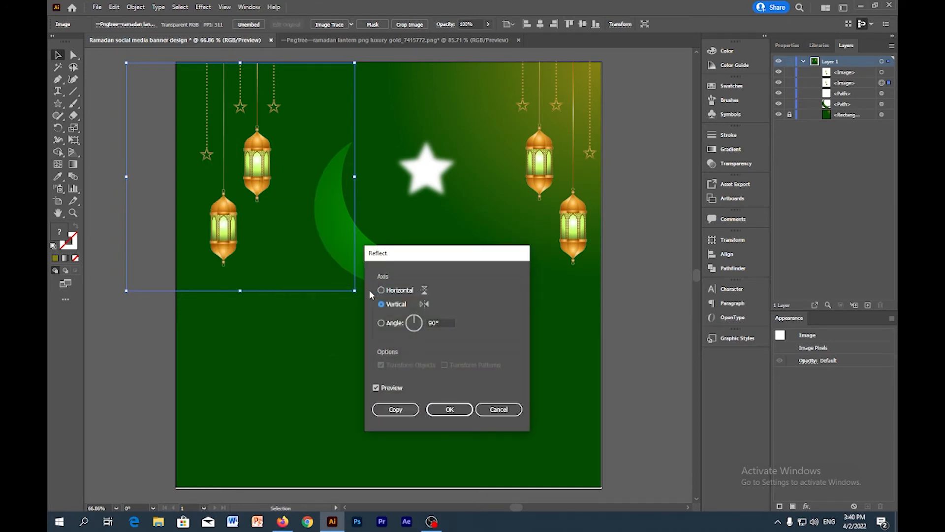
{"action": "left_click", "coordinate": [449, 409]}
{"action": "left_click_drag", "start_coordinate": [261, 174], "coordinate": [243, 177]}
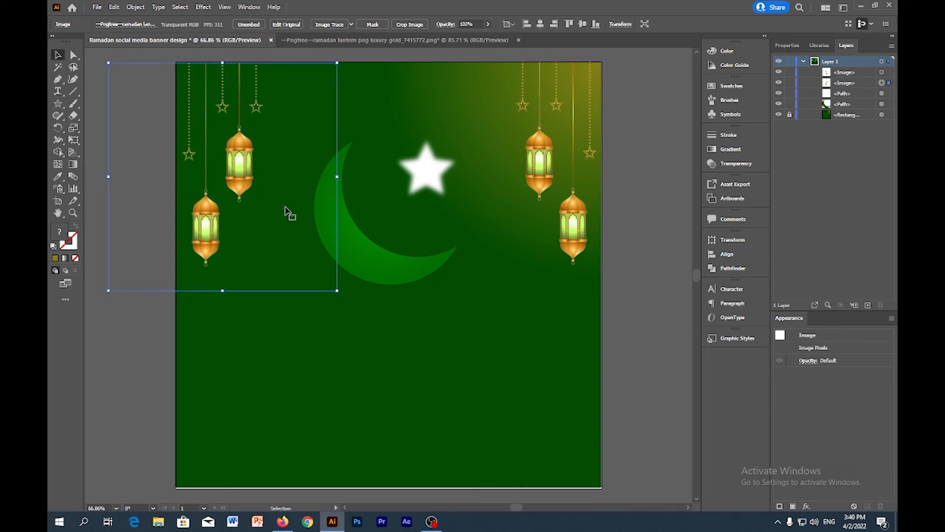
- Close the lantern document and bring the Pngtree islamic frame with holy mosque PNG into the banner, scaled down below the crescent
{"action": "left_click", "coordinate": [518, 40]}
{"action": "left_click", "coordinate": [527, 274]}
{"action": "left_click", "coordinate": [97, 6]}
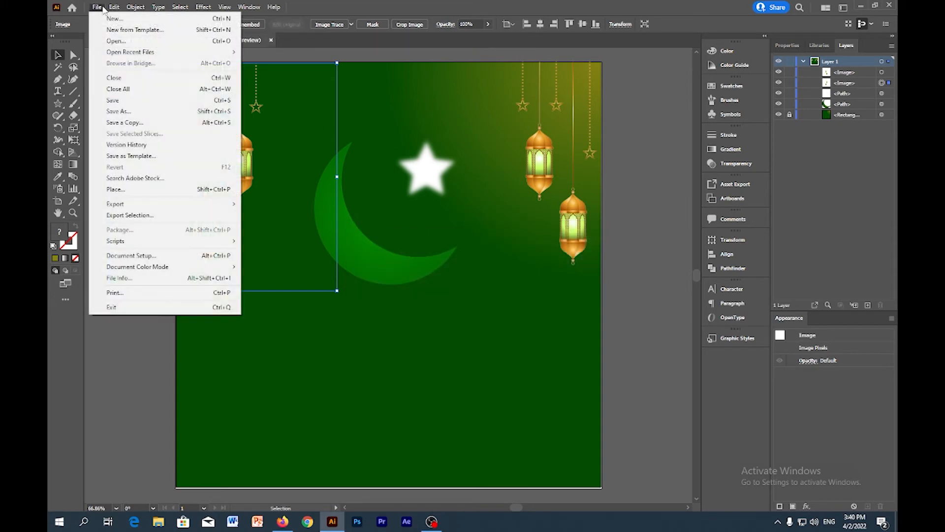
{"action": "left_click", "coordinate": [112, 44]}
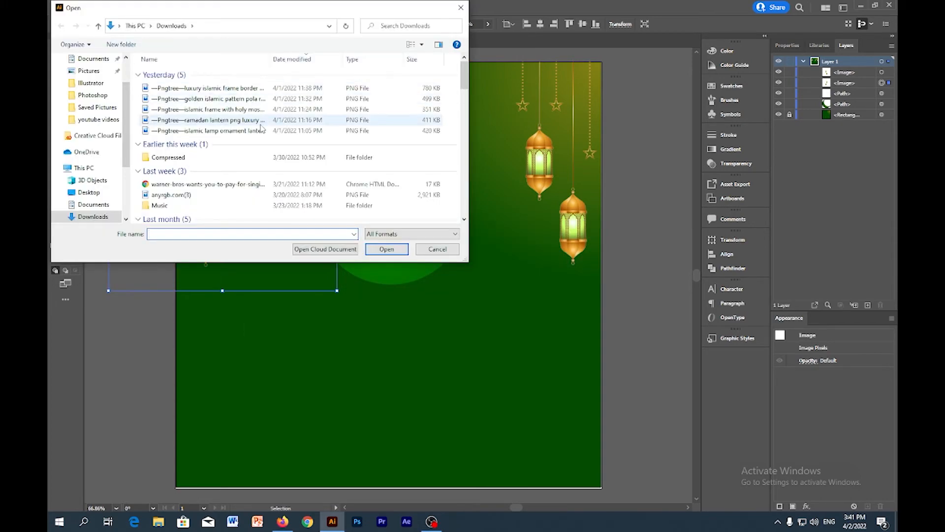
{"action": "double_click", "coordinate": [207, 109]}
{"action": "left_click_drag", "start_coordinate": [433, 357], "coordinate": [281, 126]}
{"action": "left_click_drag", "start_coordinate": [419, 416], "coordinate": [420, 417]}
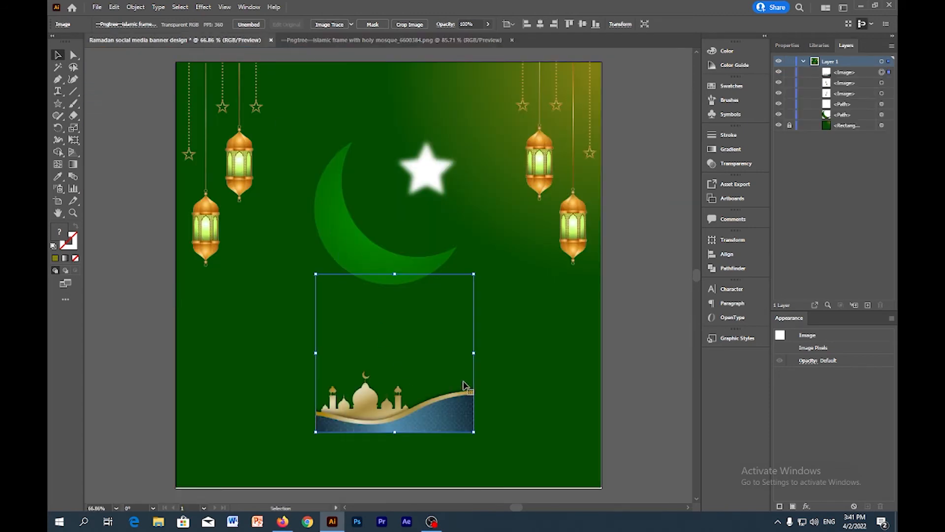
- Enlarge the mosque image proportionally to the full artboard width and align its wavy base with the artboard's bottom edge
{"action": "left_click_drag", "start_coordinate": [474, 352], "coordinate": [581, 364]}
{"action": "left_click_drag", "start_coordinate": [542, 468], "coordinate": [559, 450]}
{"action": "left_click_drag", "start_coordinate": [339, 356], "coordinate": [274, 355]}
{"action": "left_click_drag", "start_coordinate": [383, 427], "coordinate": [384, 402]}
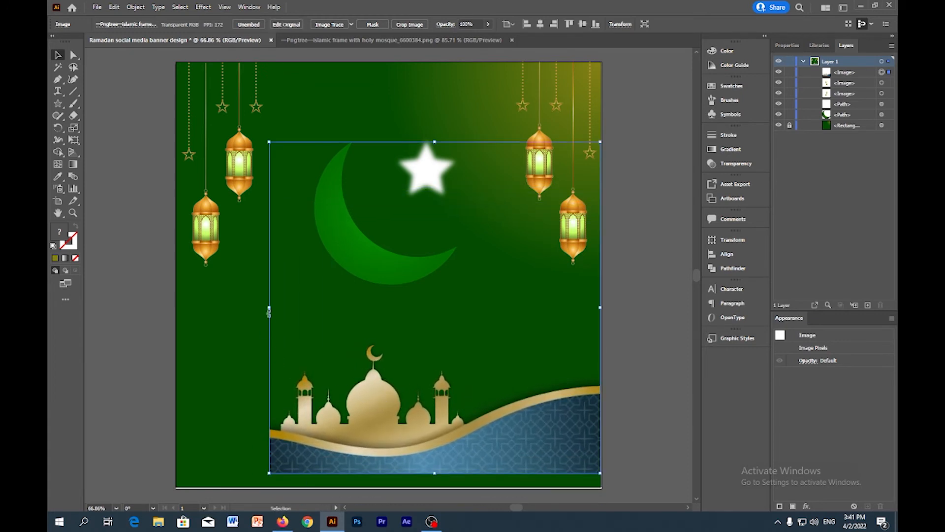
{"action": "left_click_drag", "start_coordinate": [269, 311], "coordinate": [194, 294]}
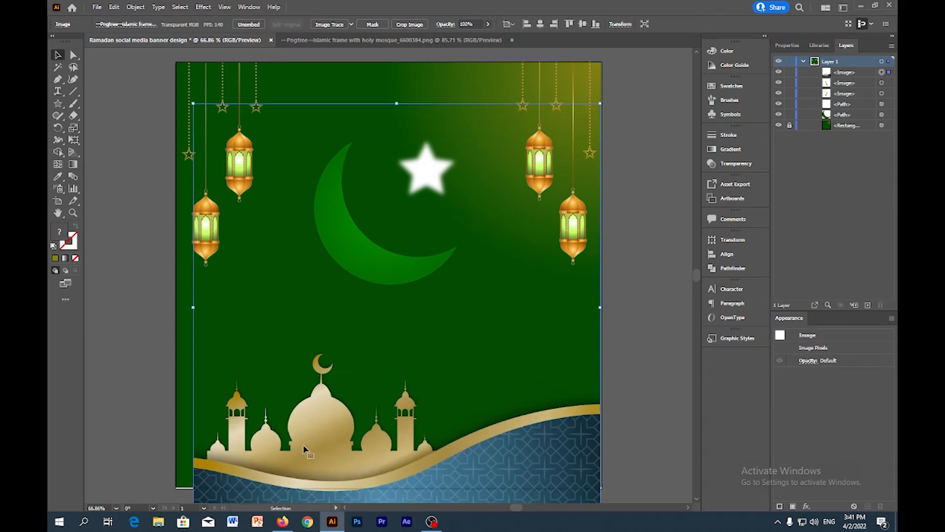
{"action": "left_click_drag", "start_coordinate": [304, 447], "coordinate": [305, 419]}
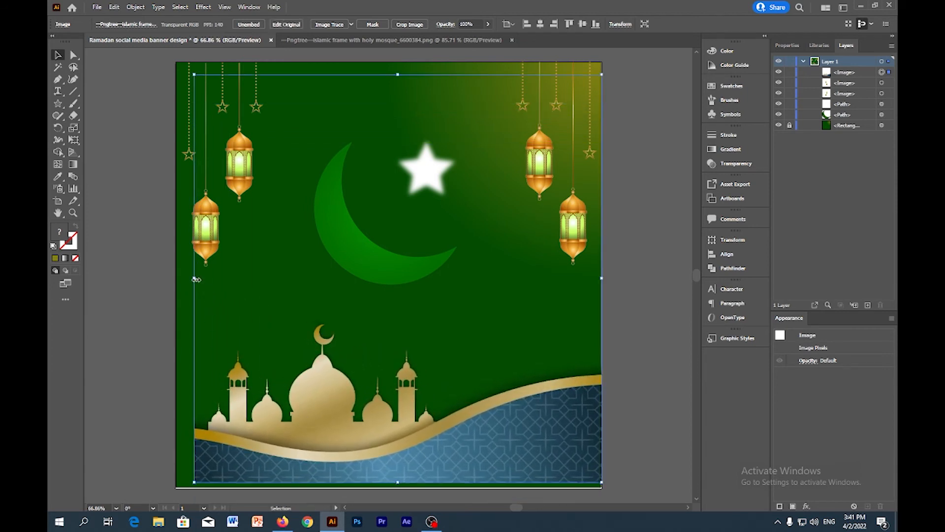
{"action": "left_click_drag", "start_coordinate": [195, 277], "coordinate": [175, 275]}
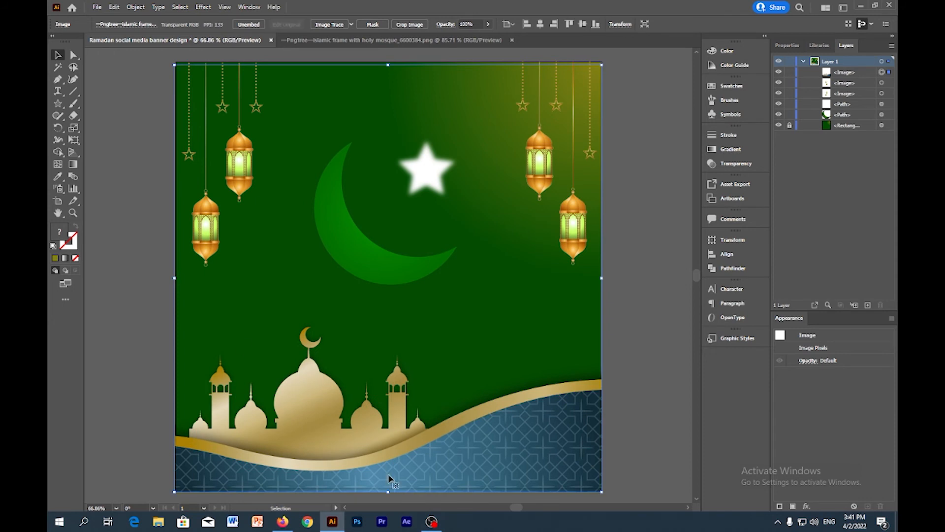
{"action": "mouse_move", "coordinate": [390, 475]}
{"action": "left_mouse_down"}
{"action": "mouse_move", "coordinate": [394, 467]}
{"action": "mouse_move", "coordinate": [396, 474]}
{"action": "left_mouse_up"}
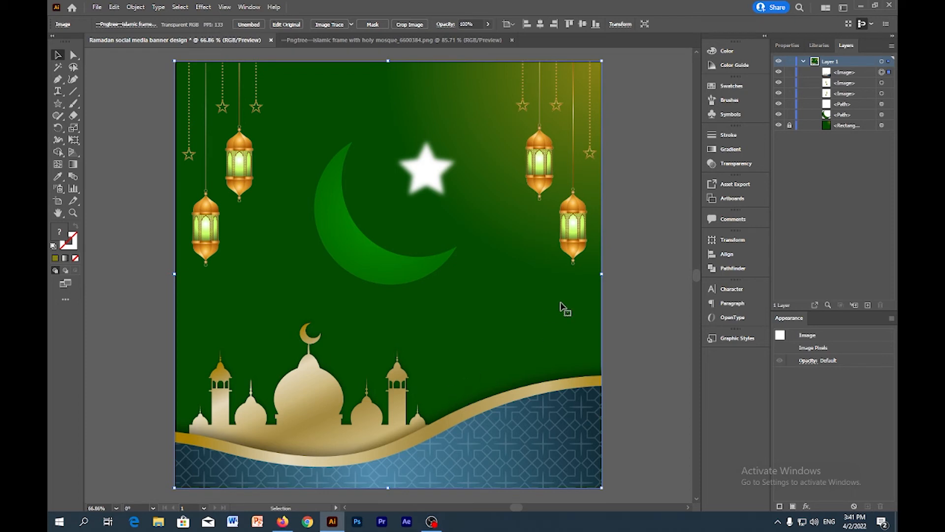
- Set the mosque image's blending mode to Overlay
{"action": "left_click", "coordinate": [730, 150]}
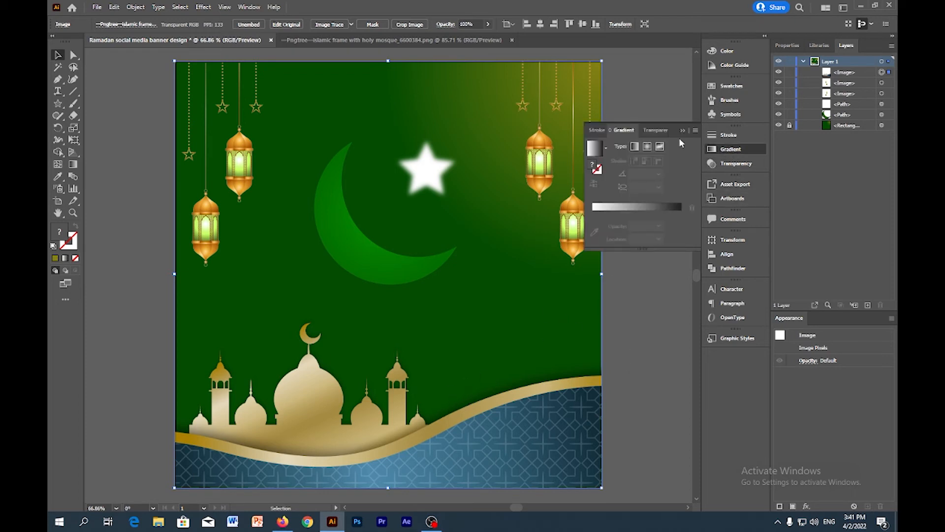
{"action": "left_click", "coordinate": [647, 131]}
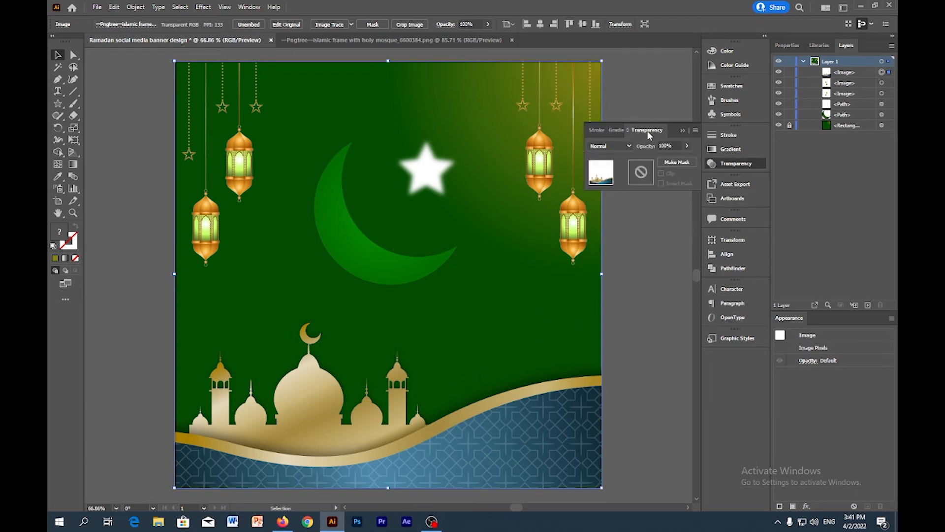
{"action": "left_click", "coordinate": [624, 147]}
{"action": "left_click", "coordinate": [619, 245]}
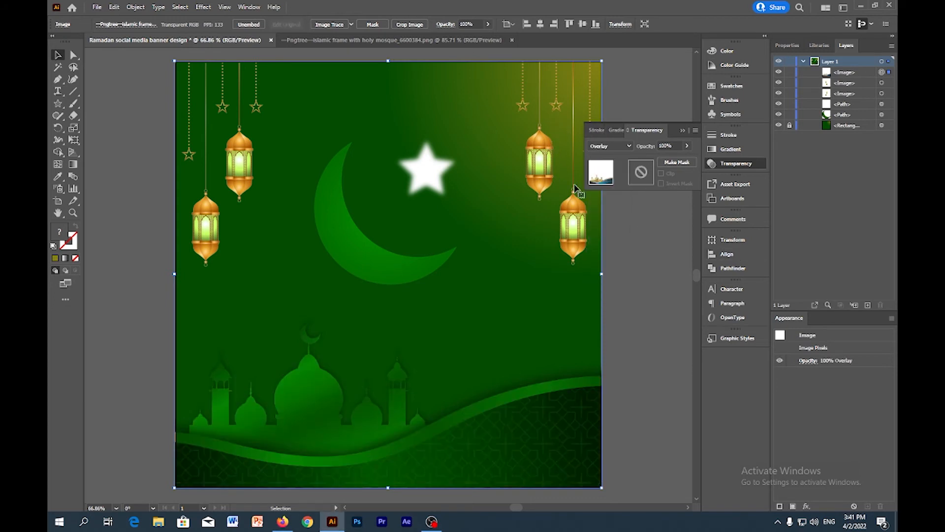
{"action": "left_click", "coordinate": [842, 94]}
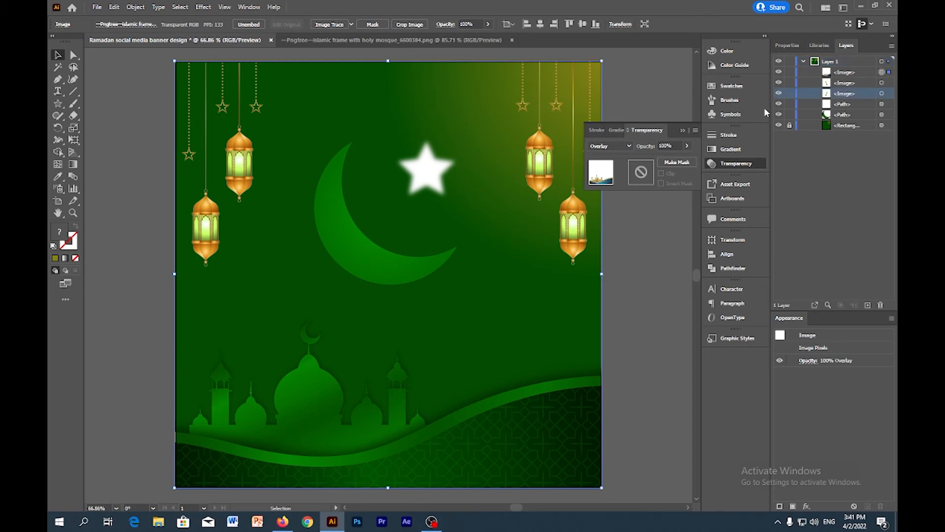
{"action": "left_click", "coordinate": [682, 131]}
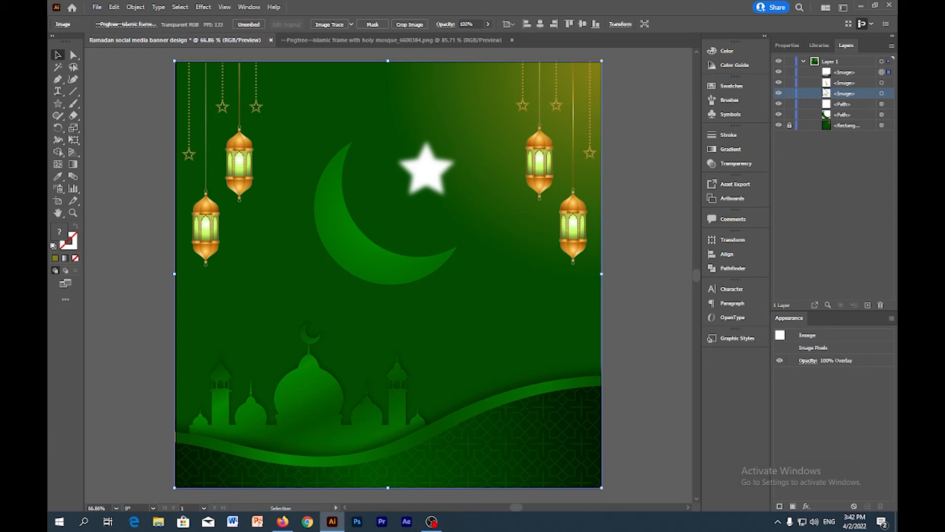
{"action": "left_click", "coordinate": [783, 95]}
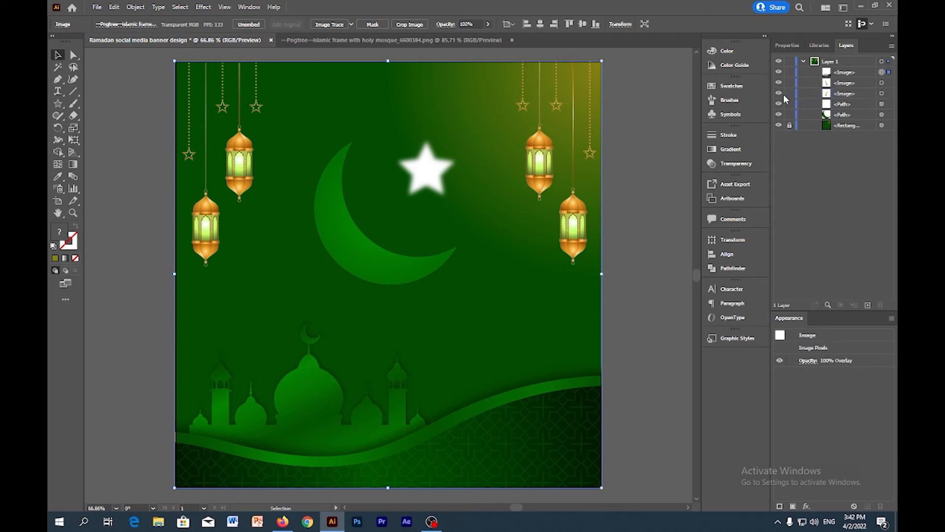
{"action": "left_click", "coordinate": [809, 84]}
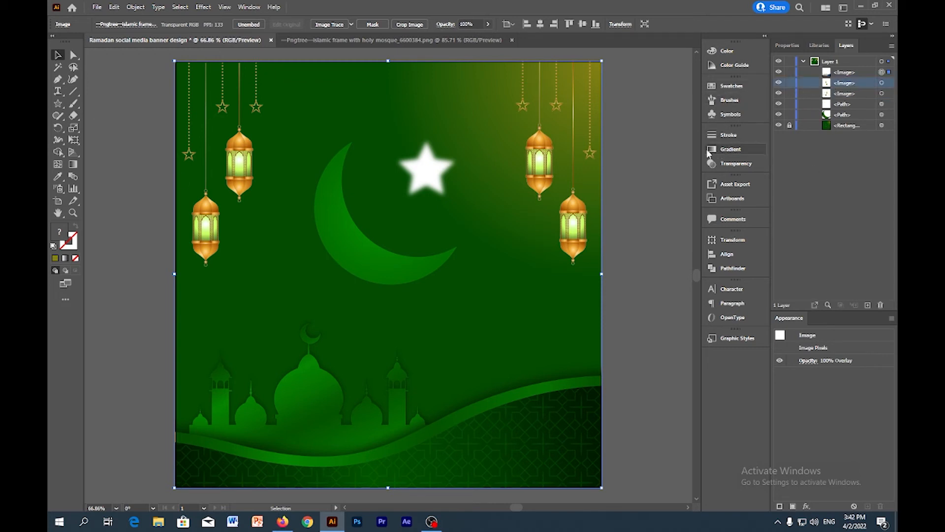
{"action": "left_click", "coordinate": [721, 169]}
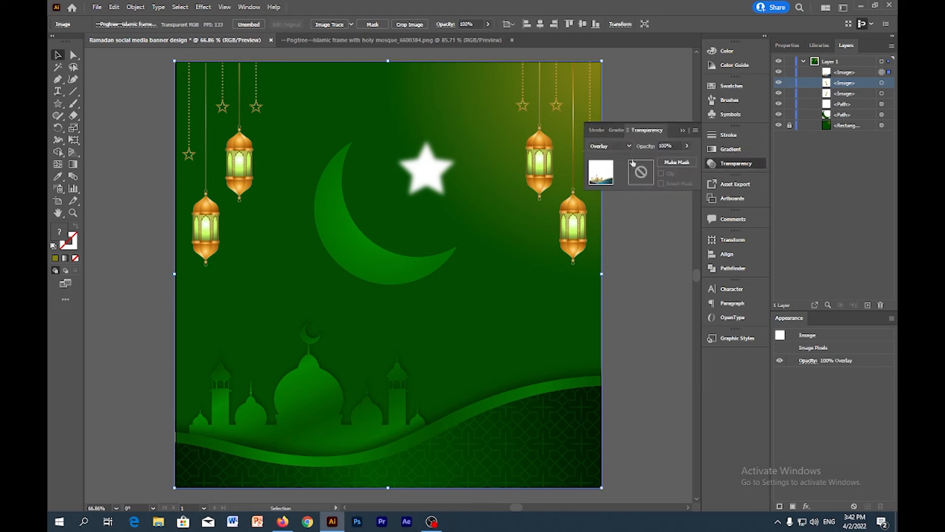
{"action": "left_click", "coordinate": [682, 130]}
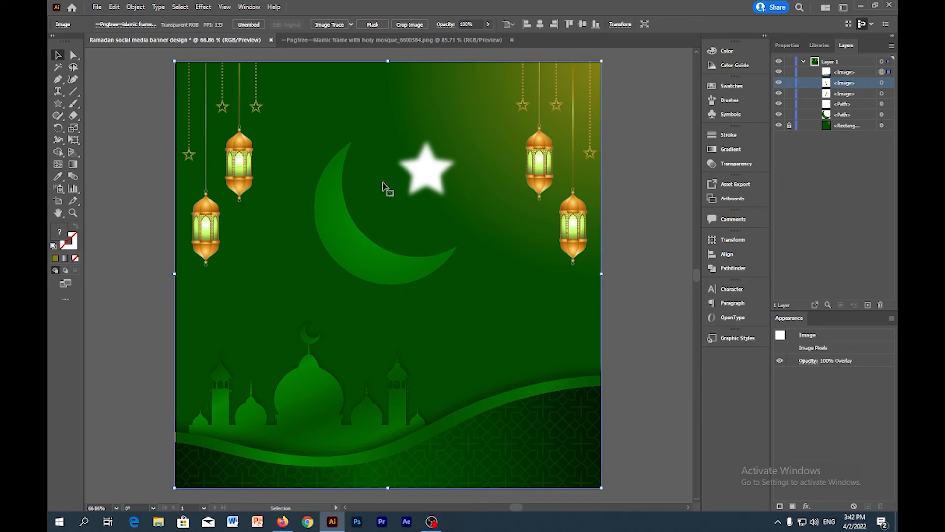
{"action": "double_click", "coordinate": [247, 167]}
{"action": "double_click", "coordinate": [634, 188]}
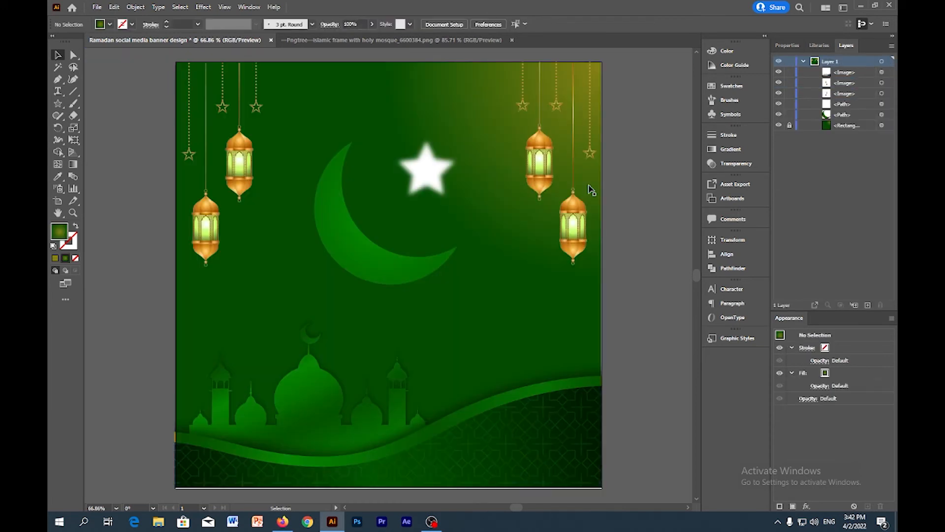
{"action": "left_click", "coordinate": [550, 158]}
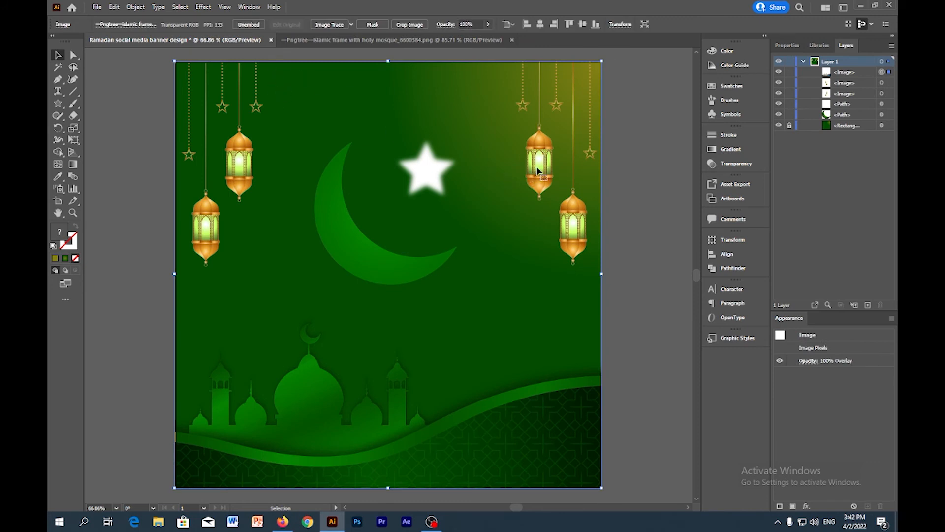
{"action": "mouse_move", "coordinate": [538, 177]}
{"action": "left_mouse_down"}
{"action": "mouse_move", "coordinate": [499, 193]}
{"action": "mouse_move", "coordinate": [538, 170]}
{"action": "left_mouse_up"}
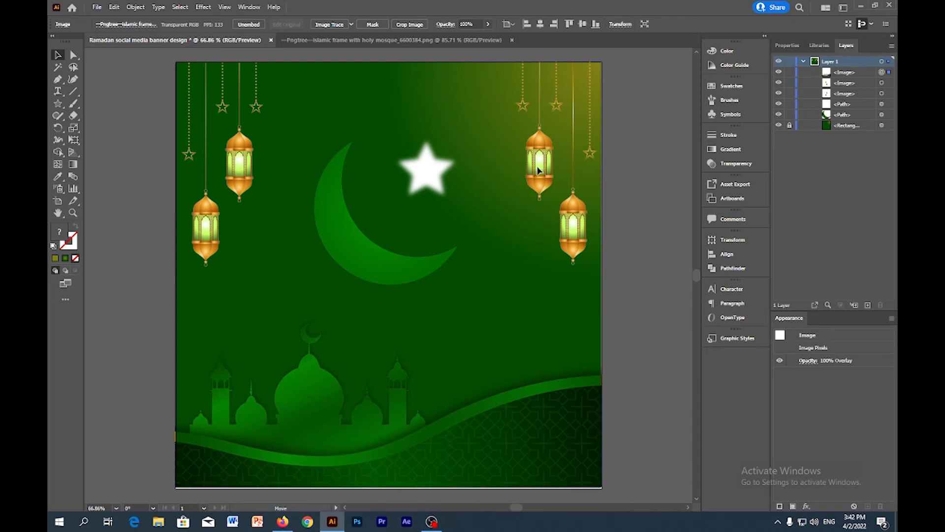
{"action": "left_click_drag", "start_coordinate": [538, 169], "coordinate": [538, 169]}
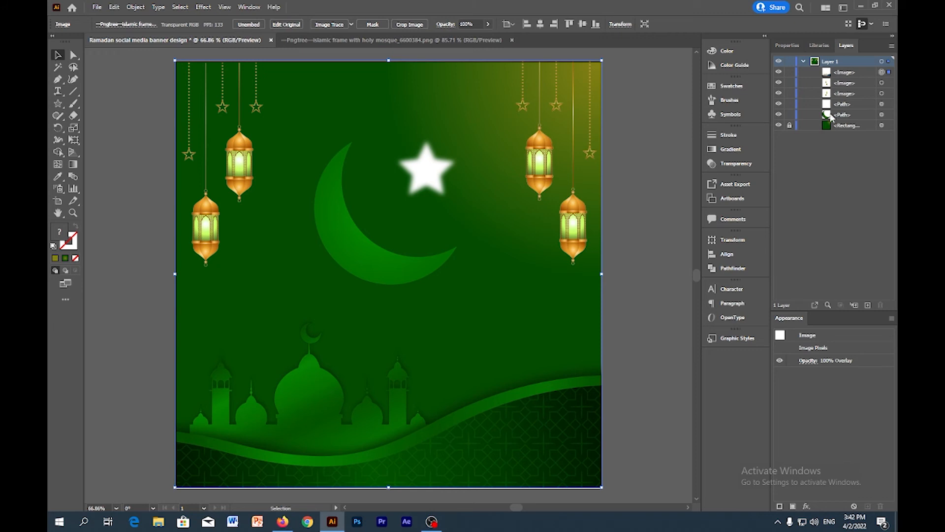
- Lock the mosque image and set the blending mode of the upper-right lantern image to Overlay
{"action": "left_click", "coordinate": [790, 73]}
{"action": "left_click", "coordinate": [540, 158]}
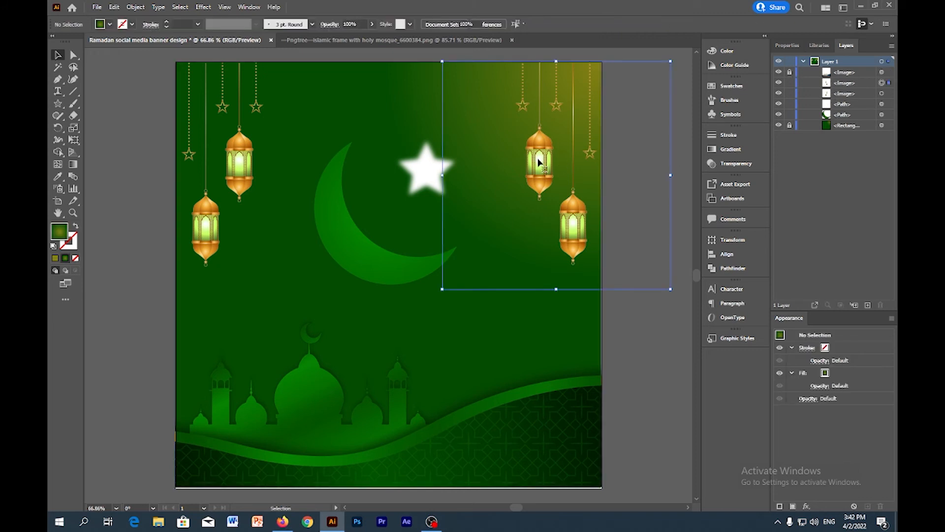
{"action": "left_click", "coordinate": [735, 164]}
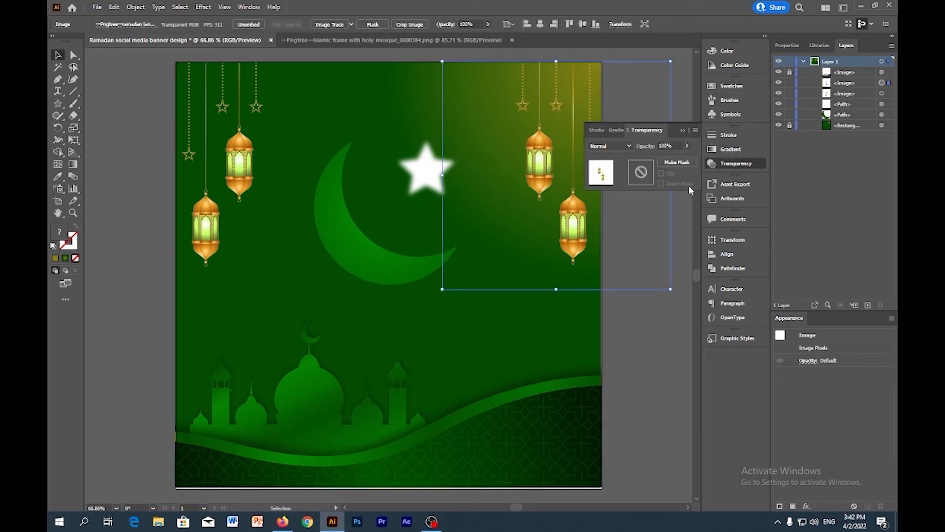
{"action": "left_click", "coordinate": [628, 147]}
{"action": "left_click", "coordinate": [617, 244]}
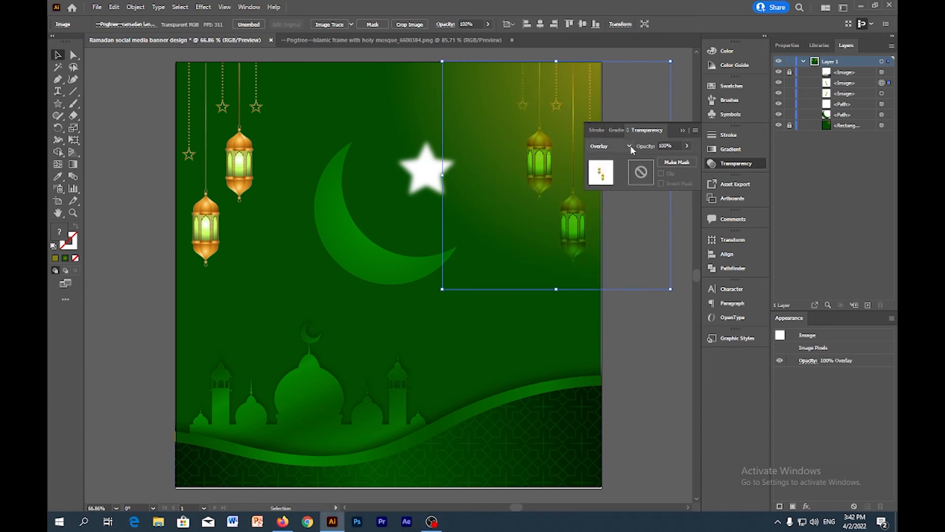
{"action": "left_click", "coordinate": [683, 130]}
- Set the blending mode of the upper-left lantern image to Overlay
{"action": "left_click", "coordinate": [241, 157]}
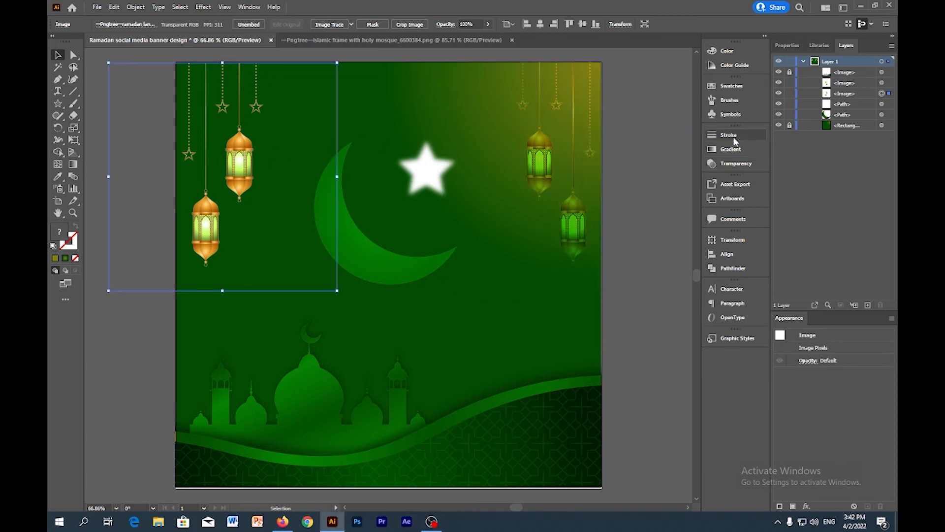
{"action": "left_click", "coordinate": [735, 163]}
{"action": "left_click", "coordinate": [610, 146]}
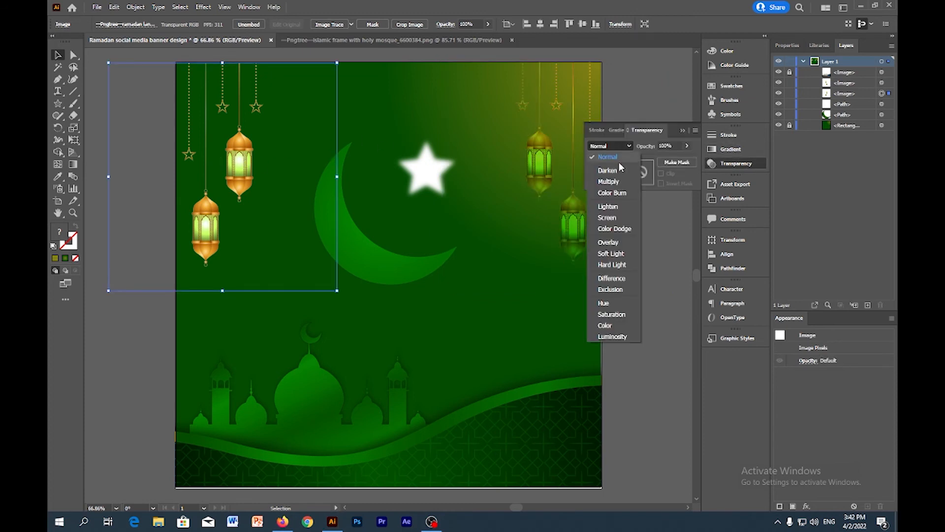
{"action": "left_click", "coordinate": [610, 239]}
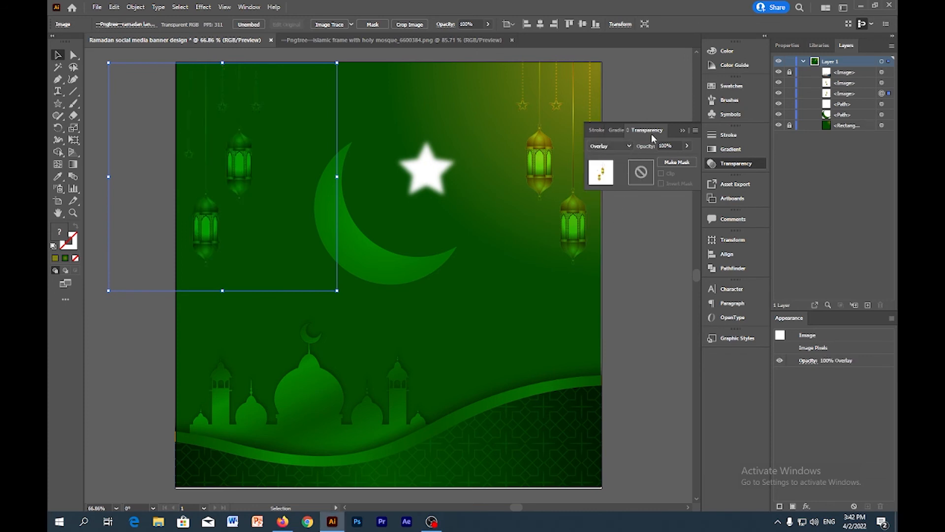
{"action": "left_click", "coordinate": [682, 130]}
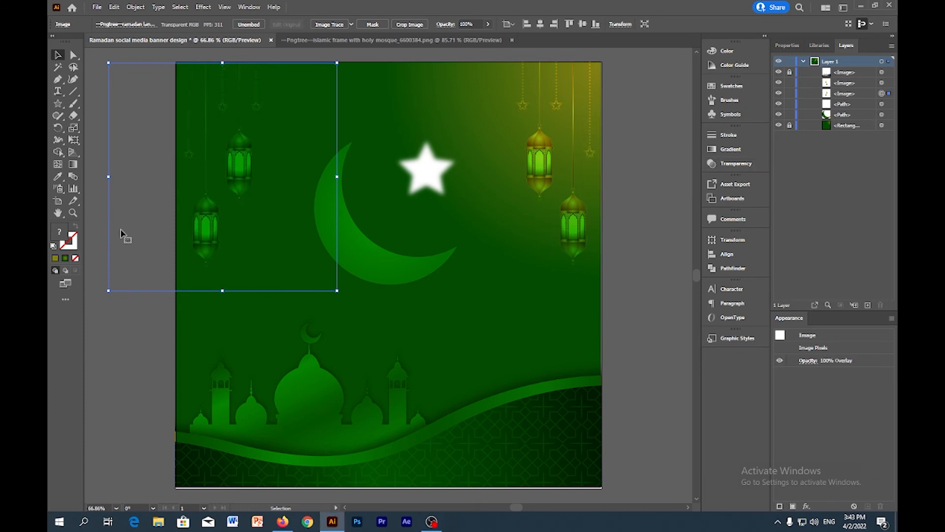
- Add the point text "Ramadan" just below the crescent
{"action": "left_click", "coordinate": [59, 93]}
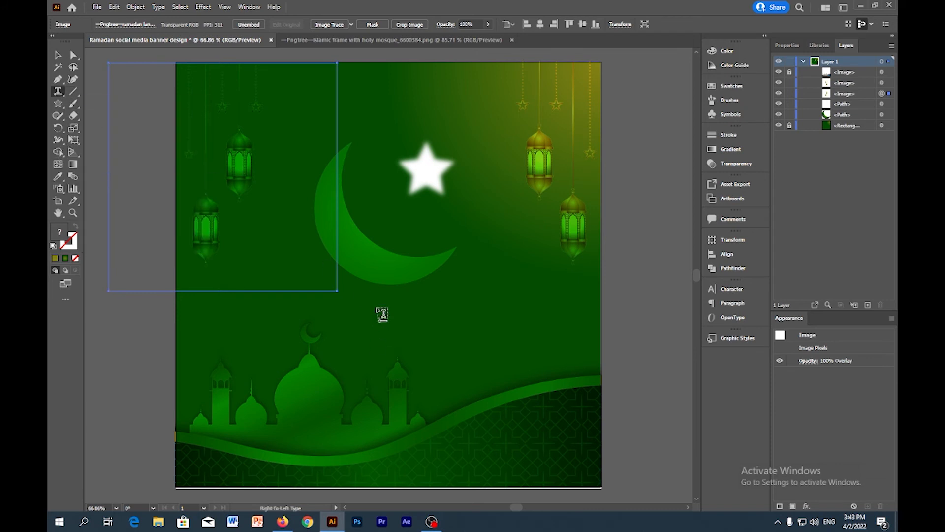
{"action": "left_click", "coordinate": [377, 309]}
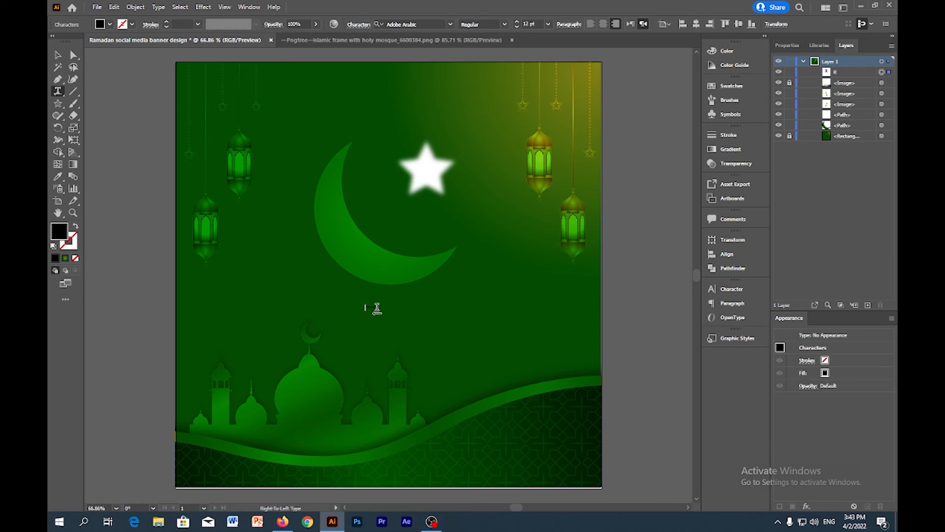
{"action": "type", "text": "Ramadan"}
{"action": "key", "text": "Escape"}
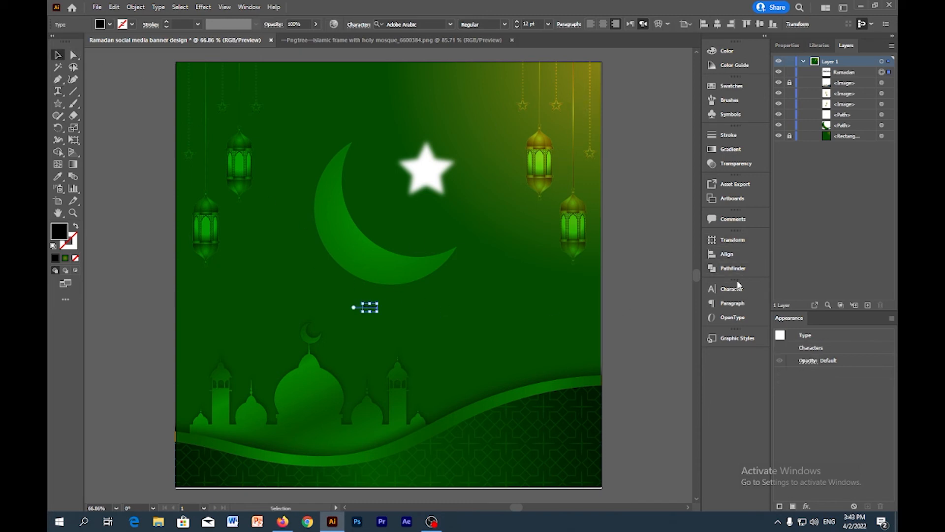
- Set the Ramadan text to 60 pt in the Myriad Variable Concept font
{"action": "left_click", "coordinate": [730, 289]}
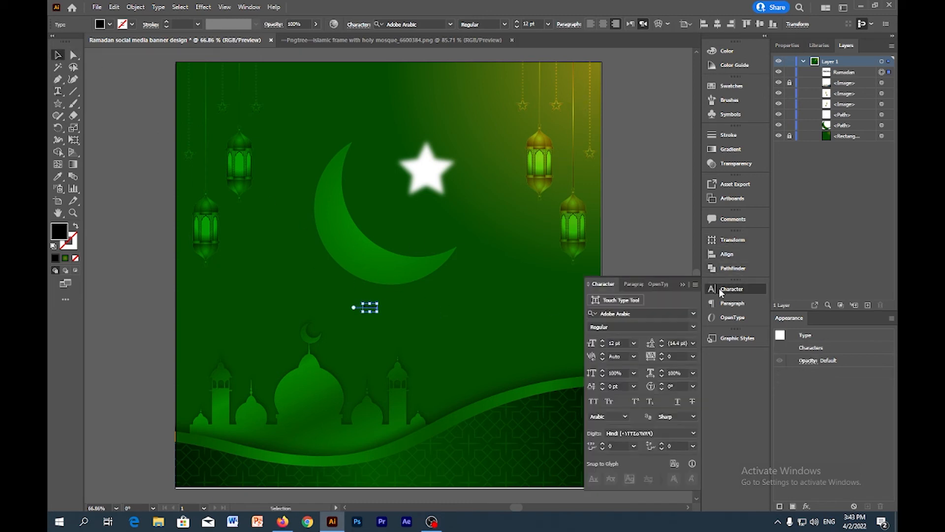
{"action": "left_click", "coordinate": [635, 343]}
{"action": "left_click", "coordinate": [648, 323]}
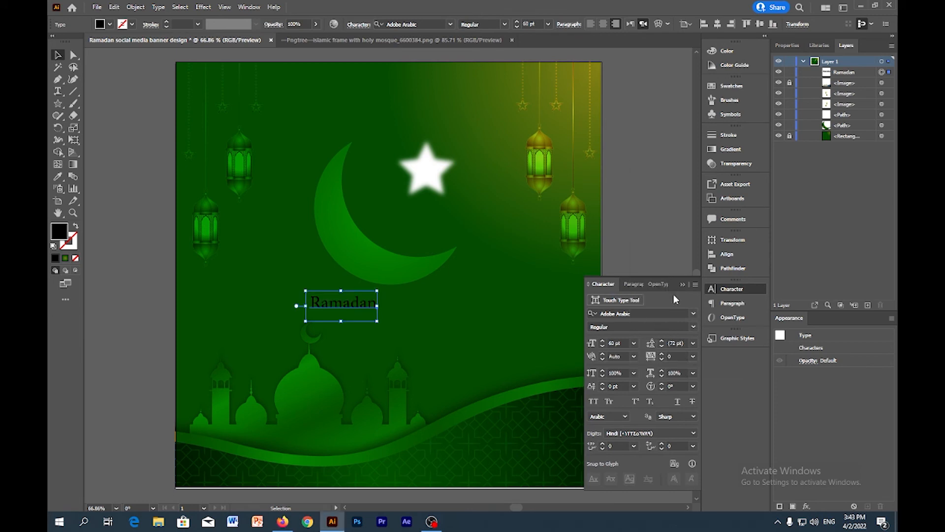
{"action": "left_click", "coordinate": [693, 313]}
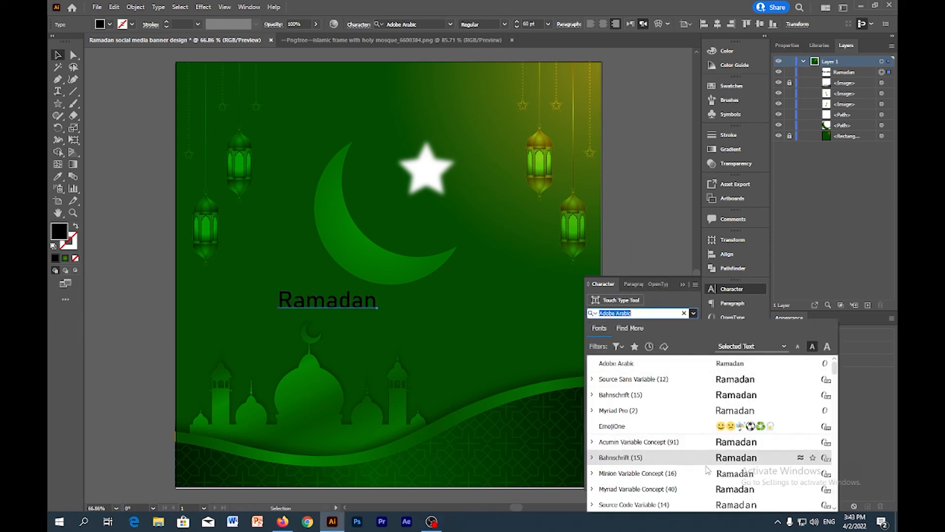
{"action": "left_click", "coordinate": [709, 490]}
{"action": "left_click", "coordinate": [682, 284]}
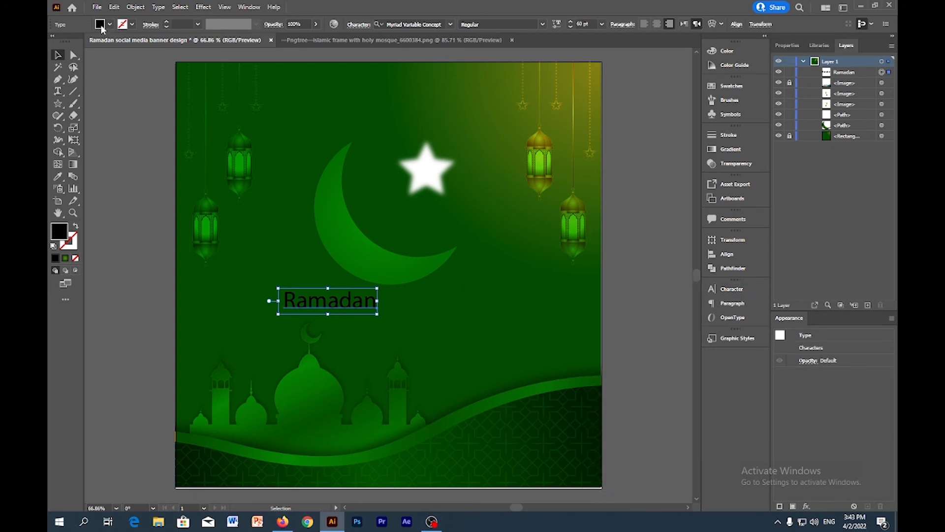
- Fill the Ramadan text with white and set its font size to 72 pt
{"action": "left_click", "coordinate": [101, 26]}
{"action": "left_click", "coordinate": [67, 44]}
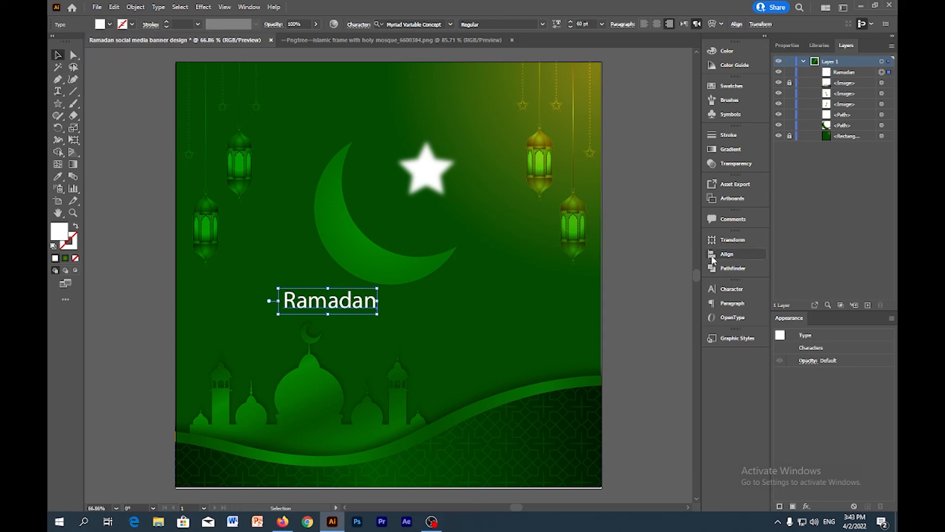
{"action": "left_click", "coordinate": [733, 290]}
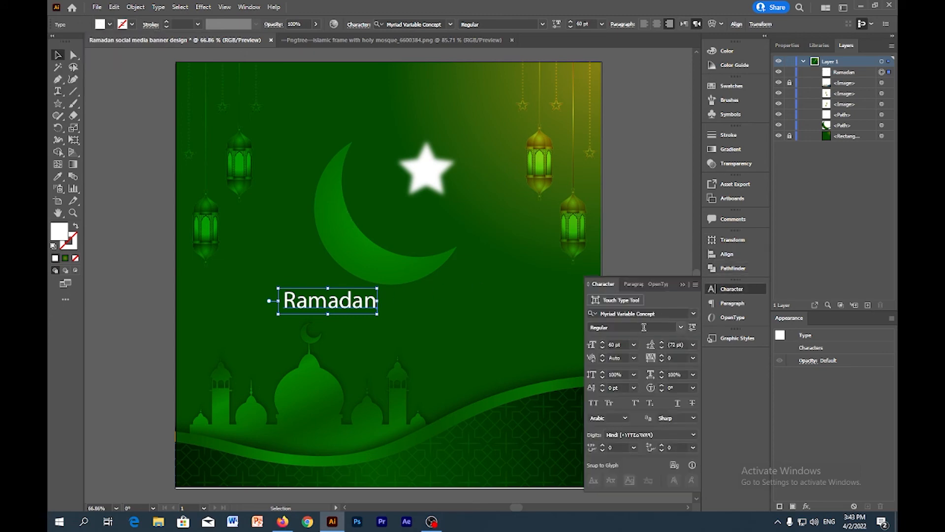
{"action": "left_click", "coordinate": [634, 344]}
{"action": "left_click", "coordinate": [639, 333]}
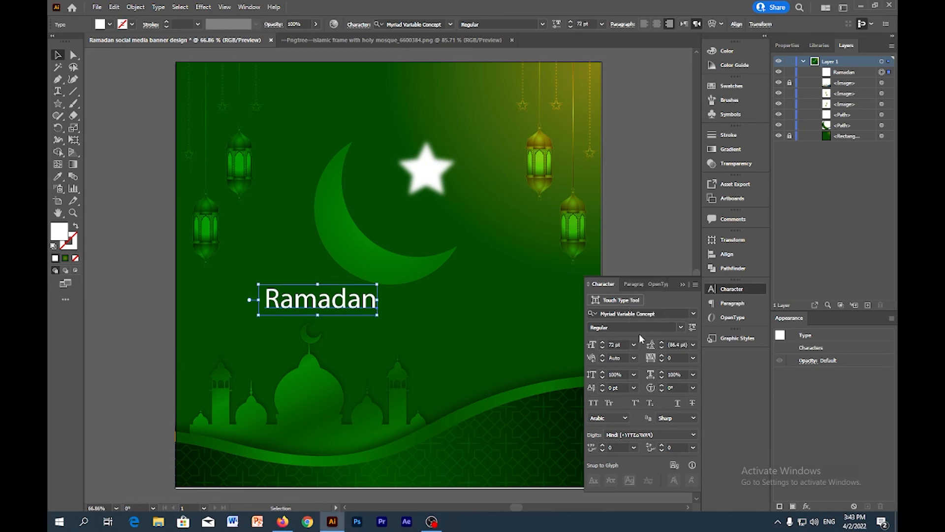
- Enlarge the Ramadan text to about 83 pt and move it to sit centred under the crescent
{"action": "left_click", "coordinate": [684, 284]}
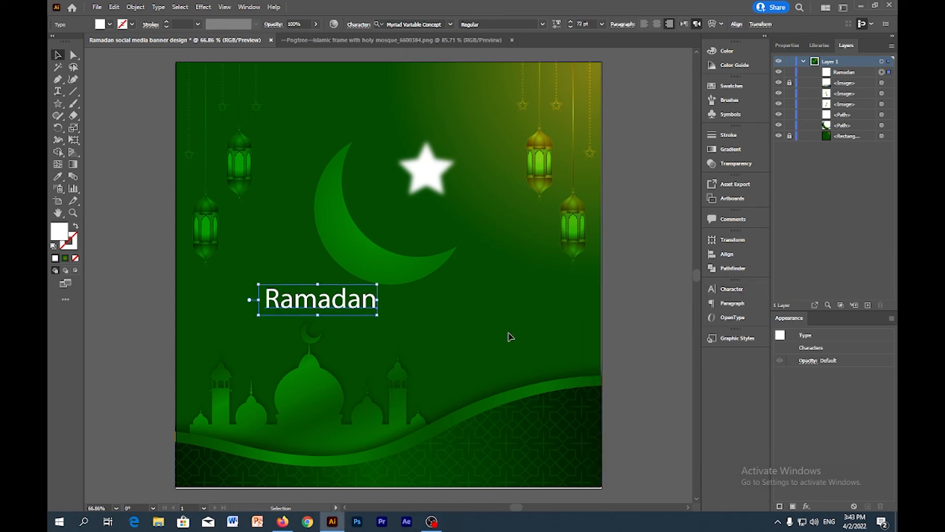
{"action": "left_click_drag", "start_coordinate": [377, 284], "coordinate": [395, 279]}
{"action": "key", "text": "ctrl+z"}
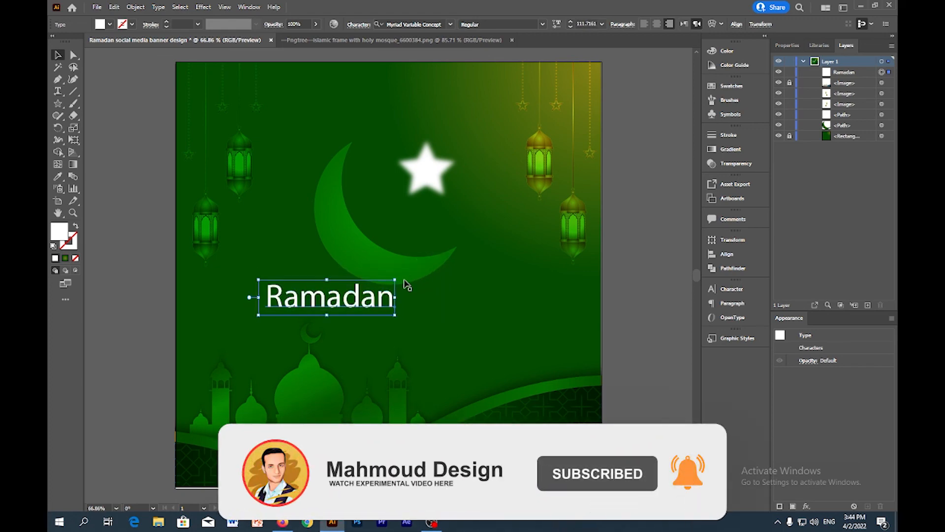
{"action": "left_click_drag", "start_coordinate": [347, 302], "coordinate": [392, 294]}
- Add the point text "Kareem" just below the Ramadan text
{"action": "left_click", "coordinate": [58, 91]}
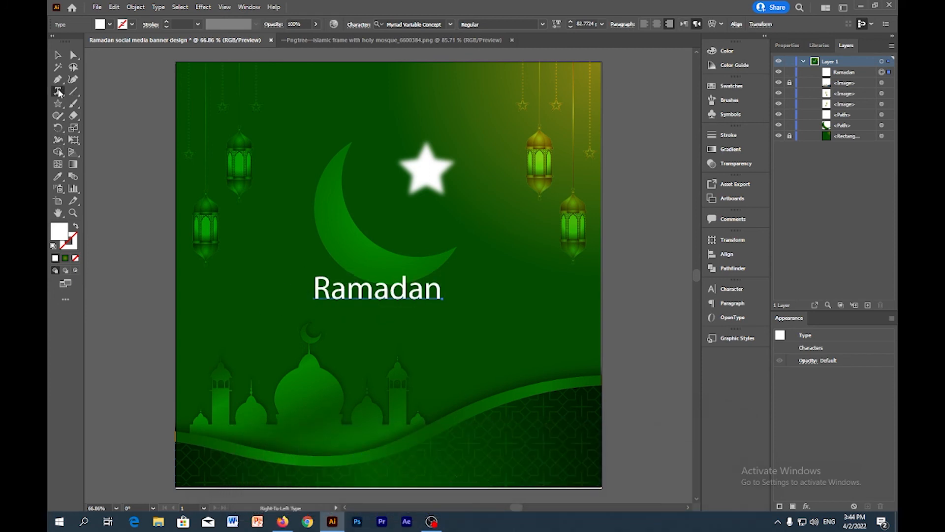
{"action": "left_click", "coordinate": [336, 321]}
{"action": "key", "text": "BackSpace"}
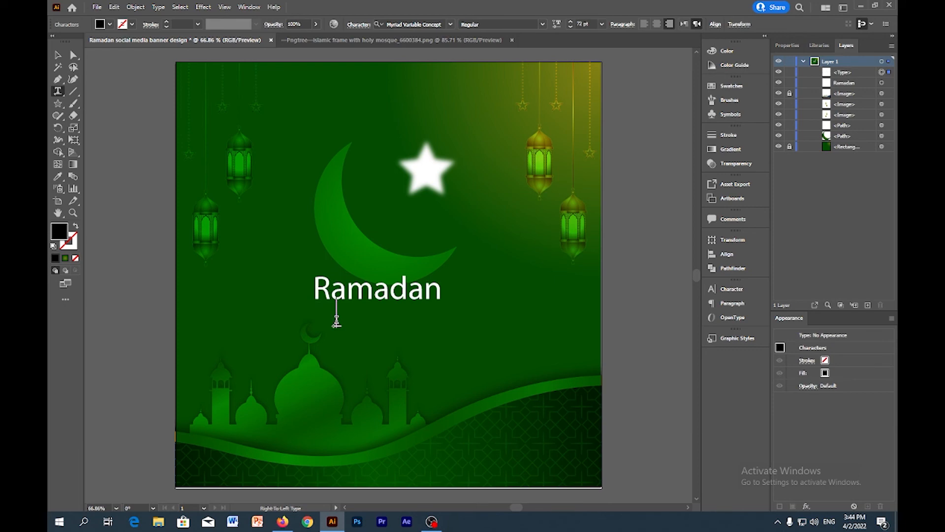
{"action": "type", "text": "Kareem"}
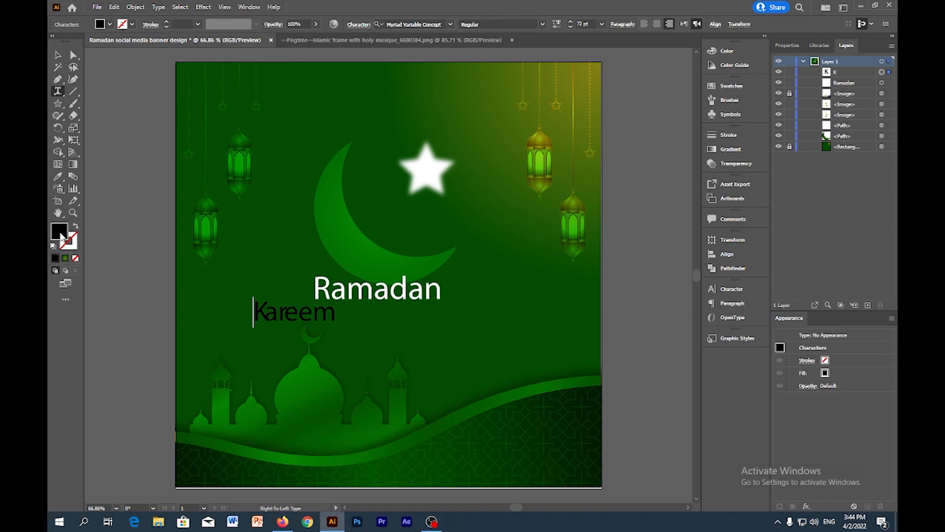
{"action": "key", "text": "Escape"}
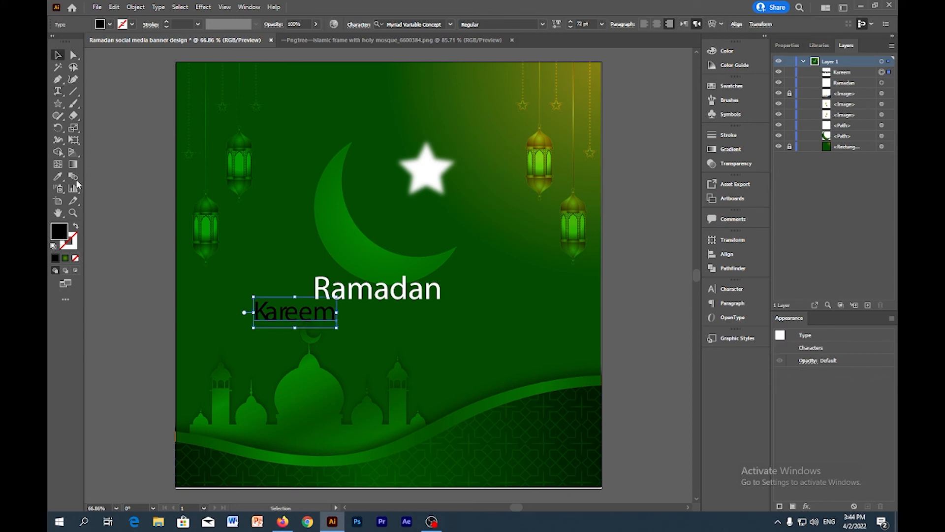
- Fill the Kareem text with white and move it to sit centred beneath the Ramadan text
{"action": "left_click", "coordinate": [102, 25]}
{"action": "left_click", "coordinate": [77, 46]}
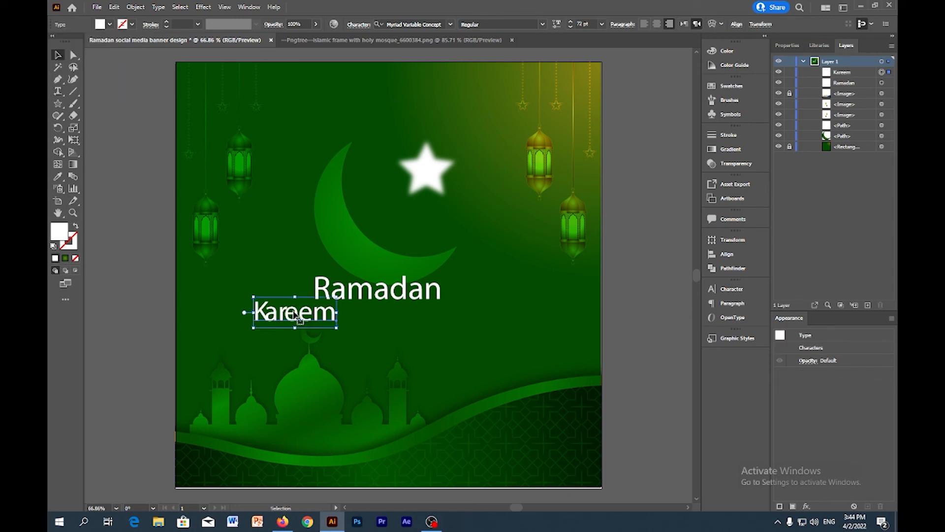
{"action": "left_click_drag", "start_coordinate": [297, 318], "coordinate": [378, 315]}
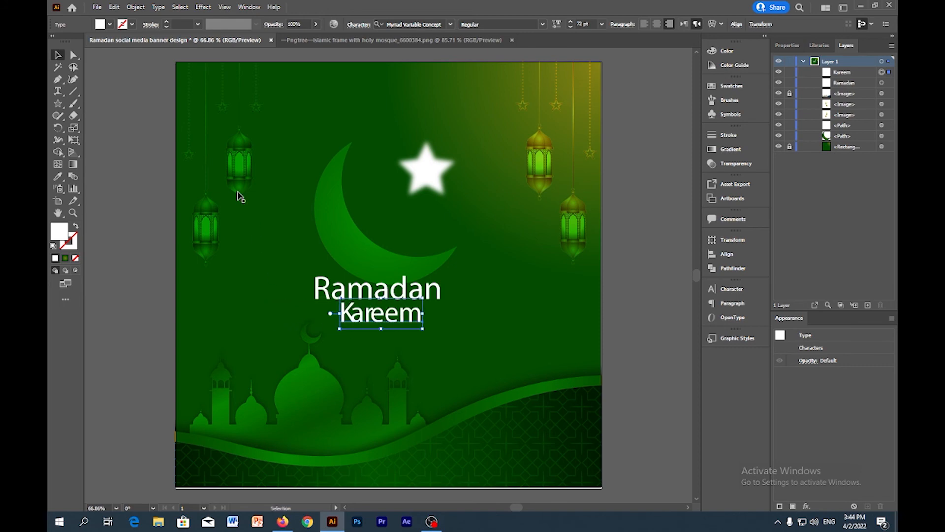
- Draw a short horizontal line just to the right of the Ramadan text
{"action": "left_click", "coordinate": [73, 92]}
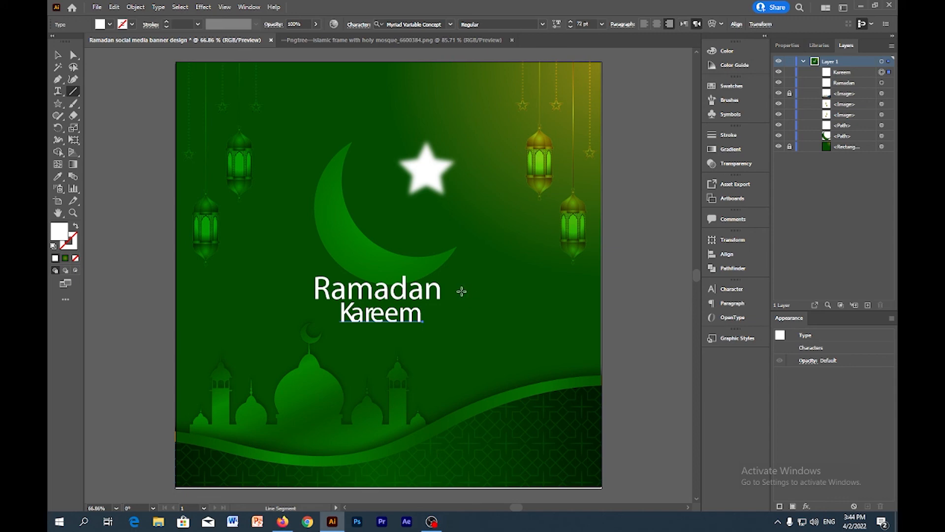
{"action": "left_click_drag", "start_coordinate": [462, 292], "coordinate": [542, 293]}
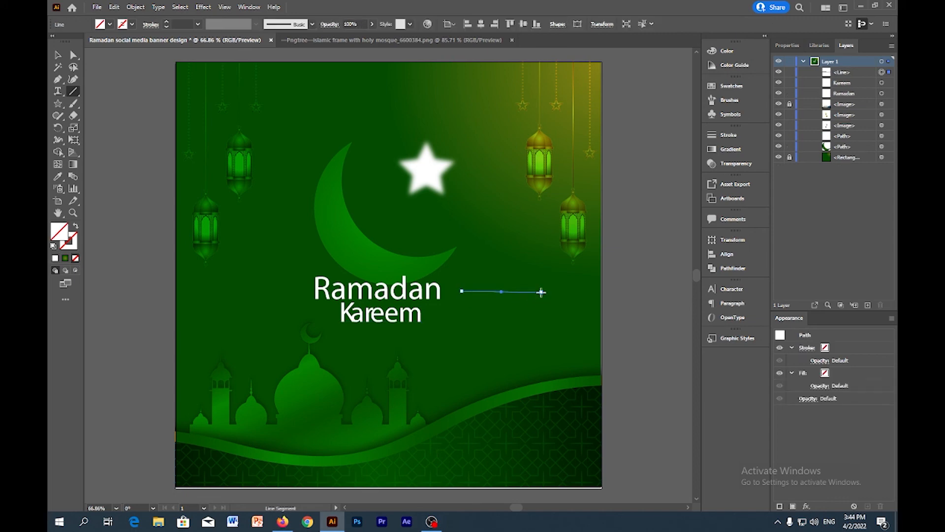
{"action": "key", "text": "ctrl+z"}
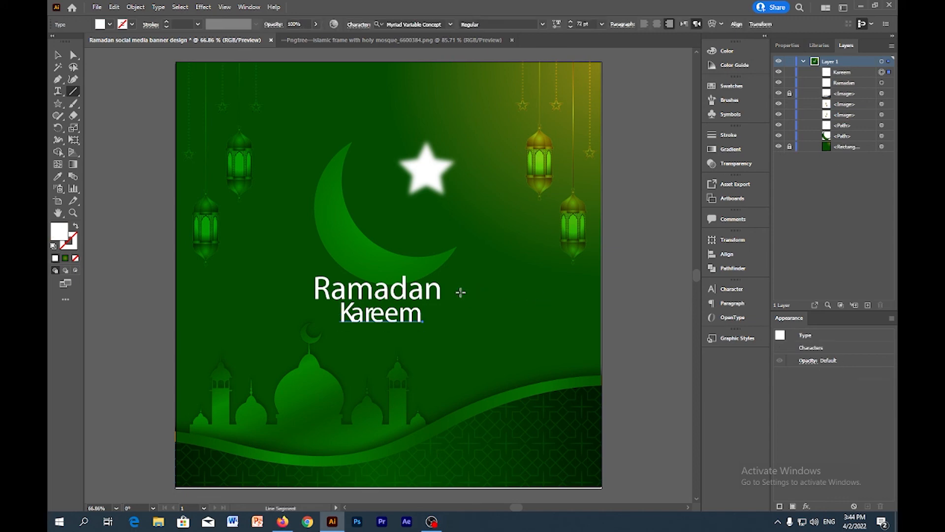
{"action": "left_click_drag", "start_coordinate": [457, 291], "coordinate": [535, 292]}
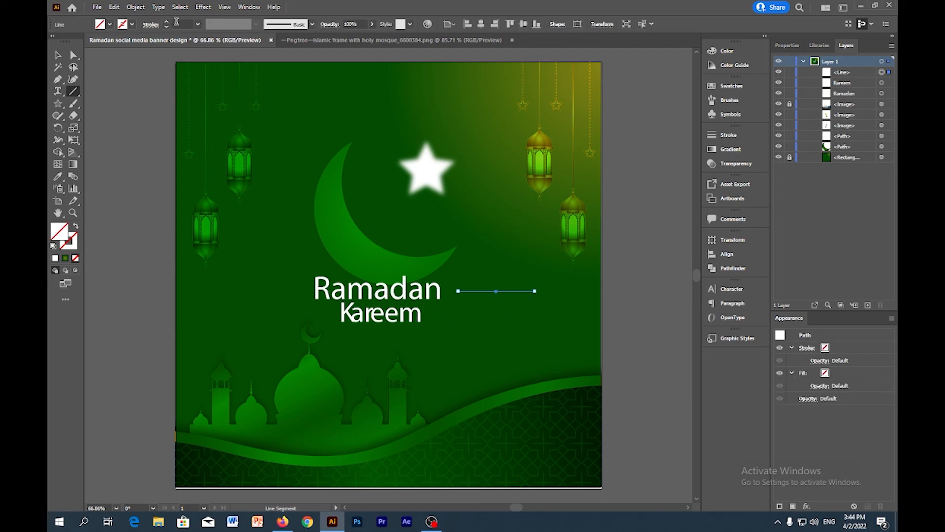
- Give the line a 20 pt white stroke with the triangular width profile that tapers to a point at its right end
{"action": "left_click", "coordinate": [200, 24]}
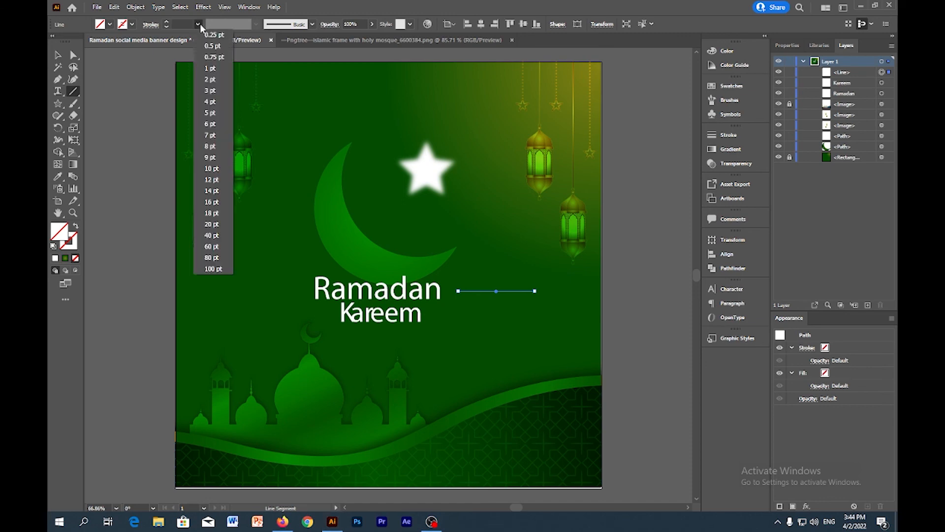
{"action": "left_click", "coordinate": [218, 222]}
{"action": "left_click", "coordinate": [256, 23]}
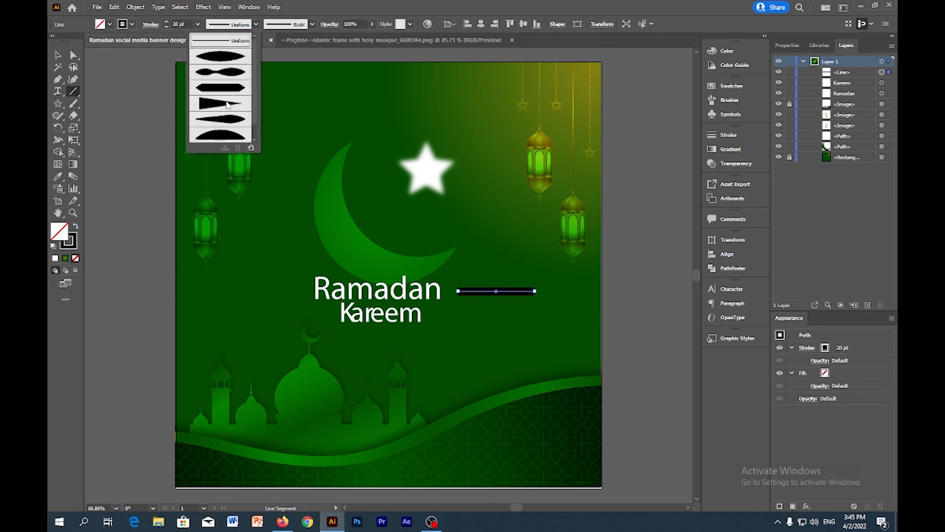
{"action": "left_click", "coordinate": [227, 104]}
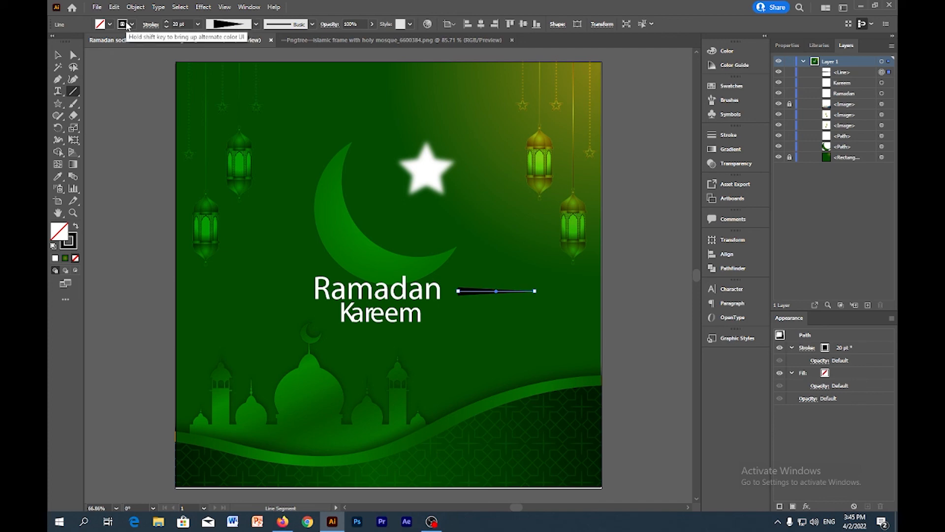
{"action": "left_click", "coordinate": [124, 24]}
{"action": "left_click", "coordinate": [69, 41]}
{"action": "left_click", "coordinate": [133, 26]}
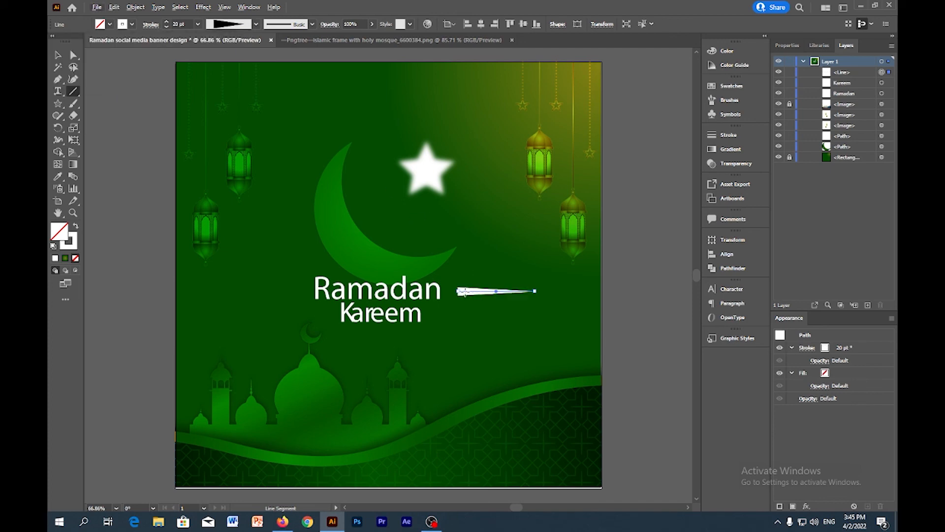
- Copy the tapered line to the left of the Ramadan text and reflect it so it points outwards, leaving a small gap
{"action": "key", "text": "v"}
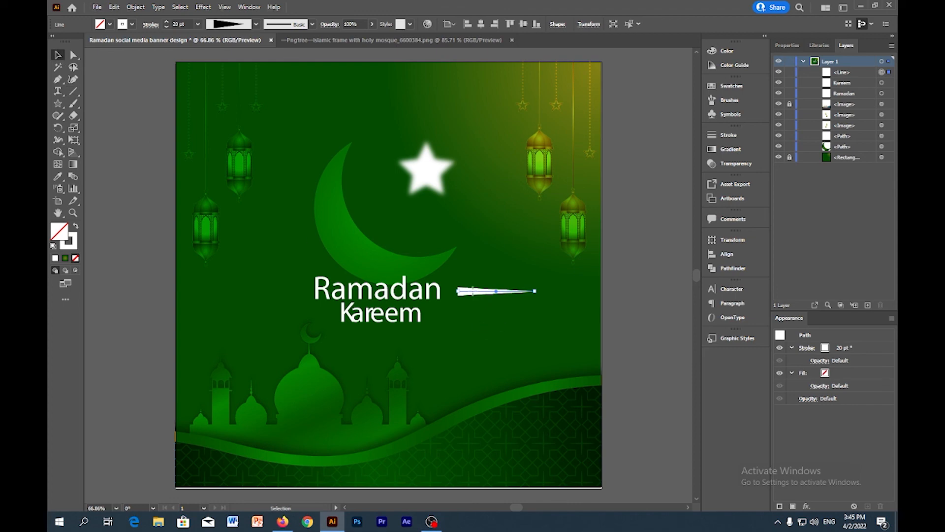
{"action": "left_click_drag", "start_coordinate": [473, 294], "coordinate": [255, 293]}
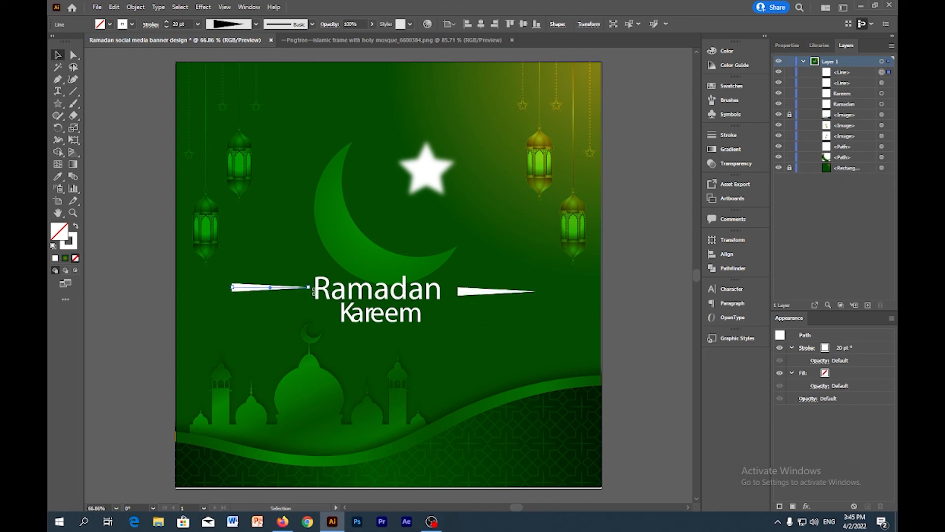
{"action": "right_click", "coordinate": [256, 290]}
{"action": "mouse_move", "coordinate": [311, 224]}
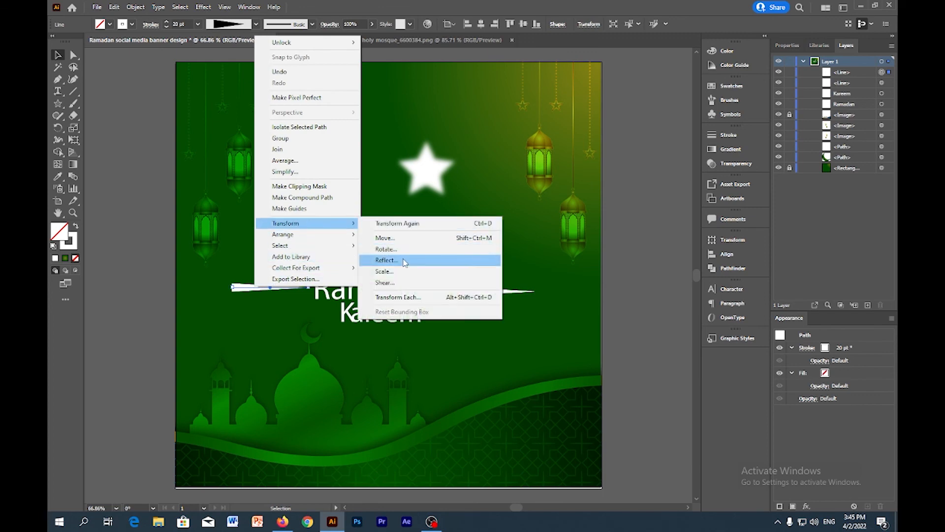
{"action": "left_click", "coordinate": [386, 260]}
{"action": "left_click", "coordinate": [449, 410]}
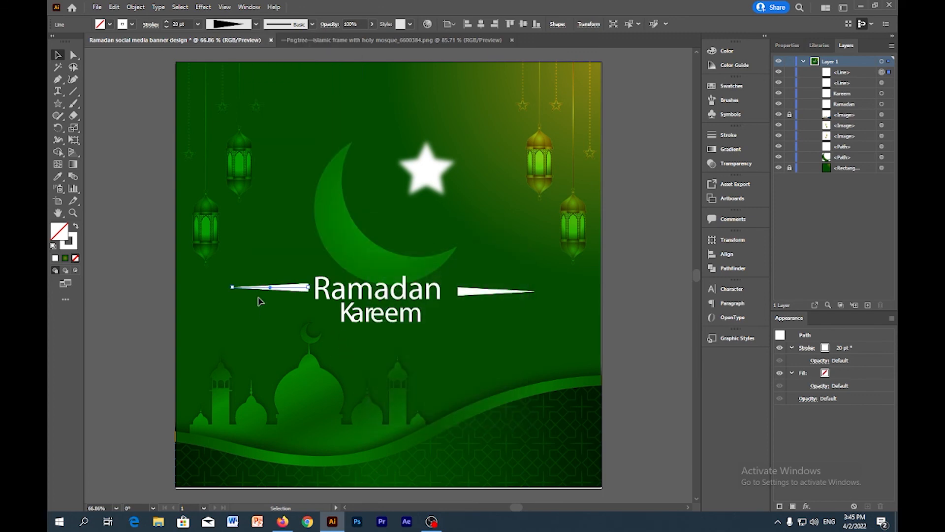
{"action": "left_click_drag", "start_coordinate": [288, 285], "coordinate": [284, 293]}
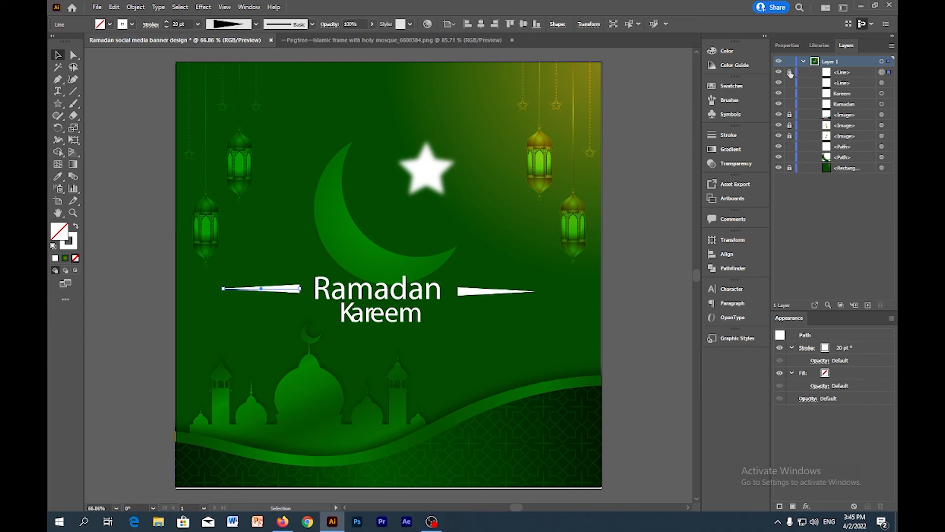
- Lock both tapered lines and both text objects, and move the crescent and star together higher up the banner
{"action": "left_click_drag", "start_coordinate": [790, 73], "coordinate": [790, 86]}
{"action": "left_click", "coordinate": [790, 106]}
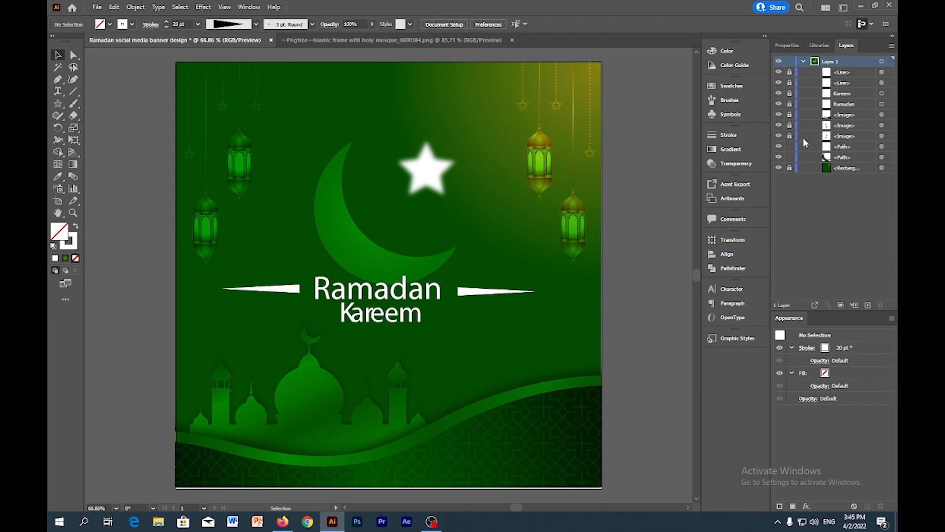
{"action": "left_click_drag", "start_coordinate": [483, 108], "coordinate": [284, 310]}
{"action": "left_click_drag", "start_coordinate": [356, 236], "coordinate": [355, 200]}
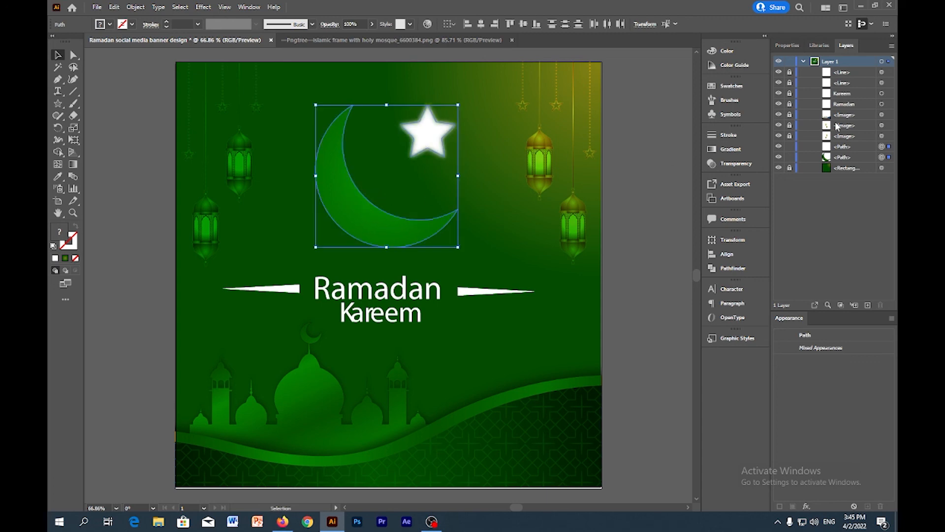
- Lock the crescent and star paths, and unlock the Ramadan and Kareem texts and both tapered lines
{"action": "left_click", "coordinate": [790, 157]}
{"action": "left_click", "coordinate": [789, 146]}
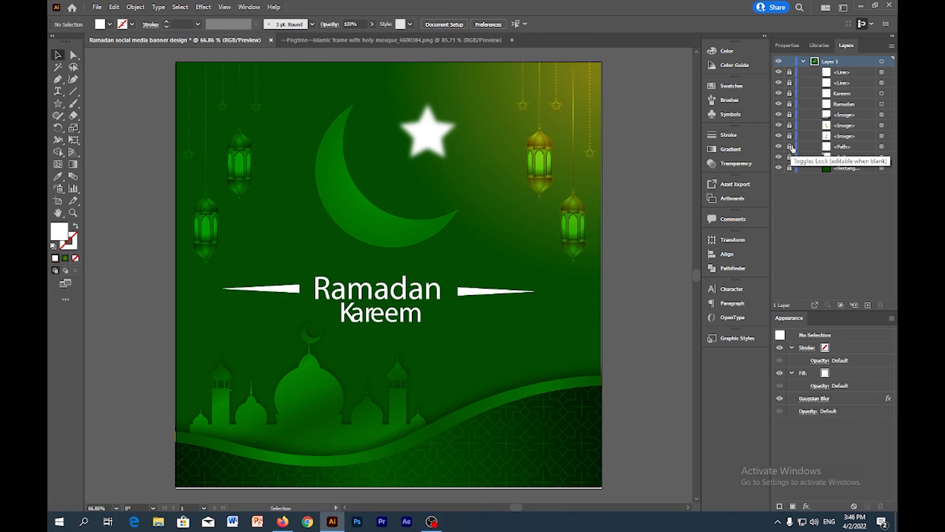
{"action": "left_click", "coordinate": [789, 103]}
{"action": "left_click", "coordinate": [788, 83]}
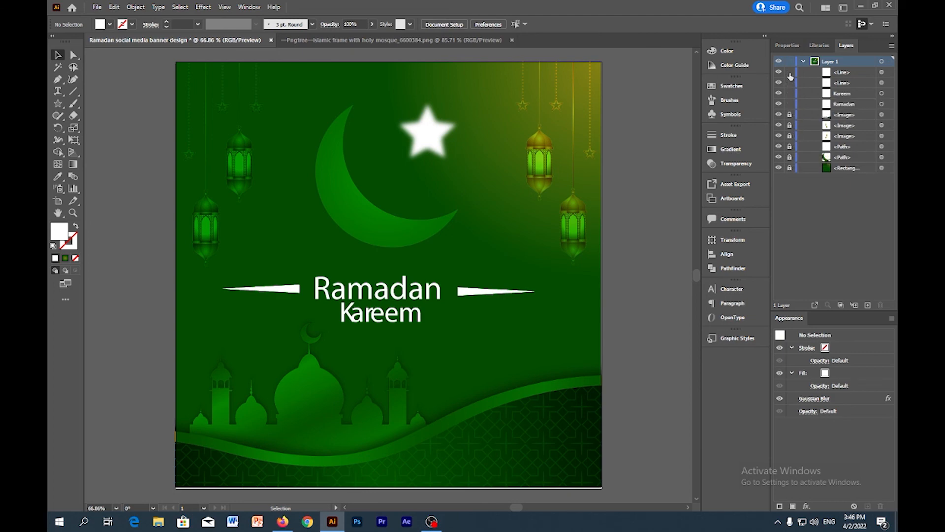
- Move the Ramadan and Kareem texts together with both tapered lines 30 px right and 30 px down
{"action": "left_click_drag", "start_coordinate": [534, 257], "coordinate": [213, 329]}
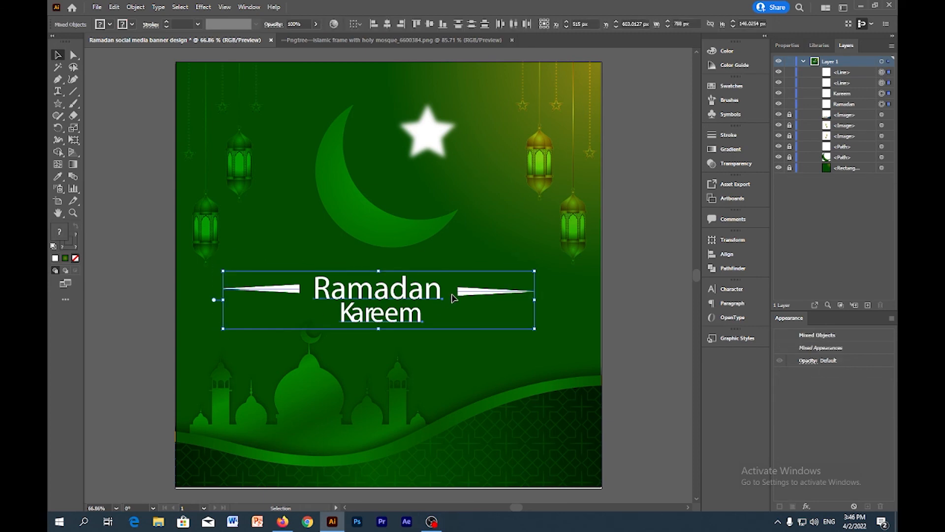
{"action": "key", "text": "shift+Right"}
{"action": "key", "text": "shift+Right"}
{"action": "key", "text": "shift+Right"}
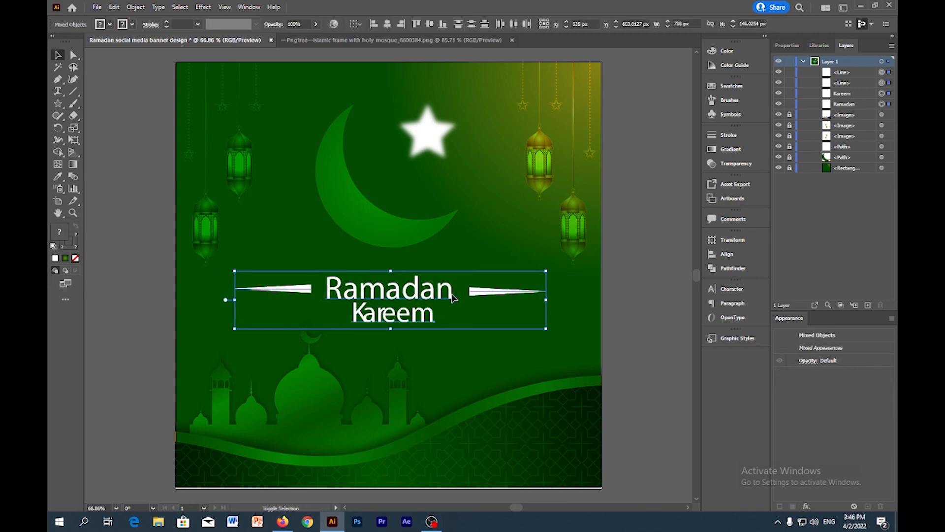
{"action": "key", "text": "shift+Down"}
{"action": "key", "text": "shift+Down"}
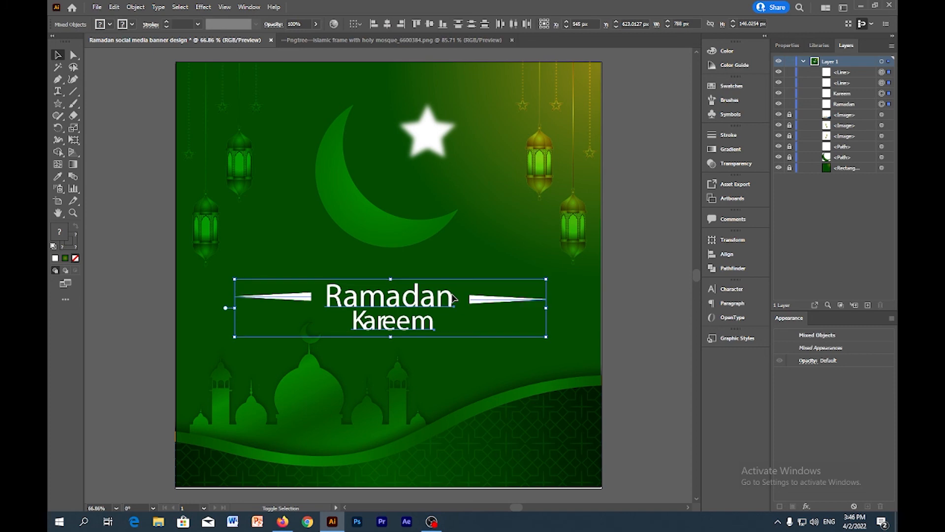
{"action": "key", "text": "shift+Down"}
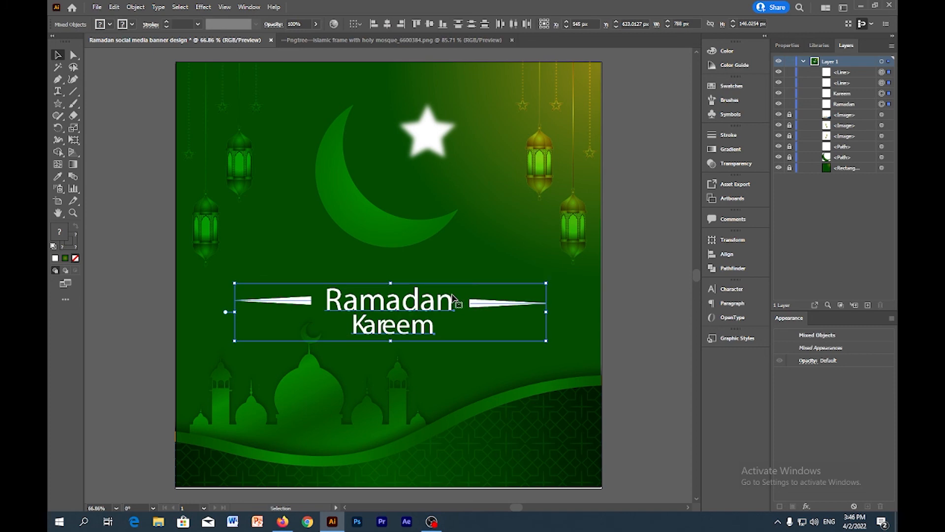
- Deselect the artwork and close the Islamic frame with holy mosque PNG document
{"action": "left_click", "coordinate": [308, 210]}
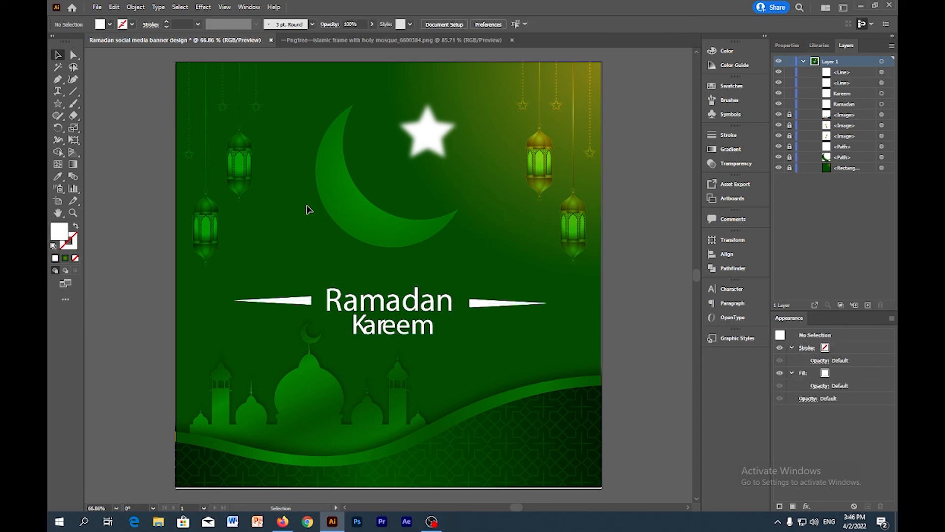
{"action": "left_click", "coordinate": [512, 40]}
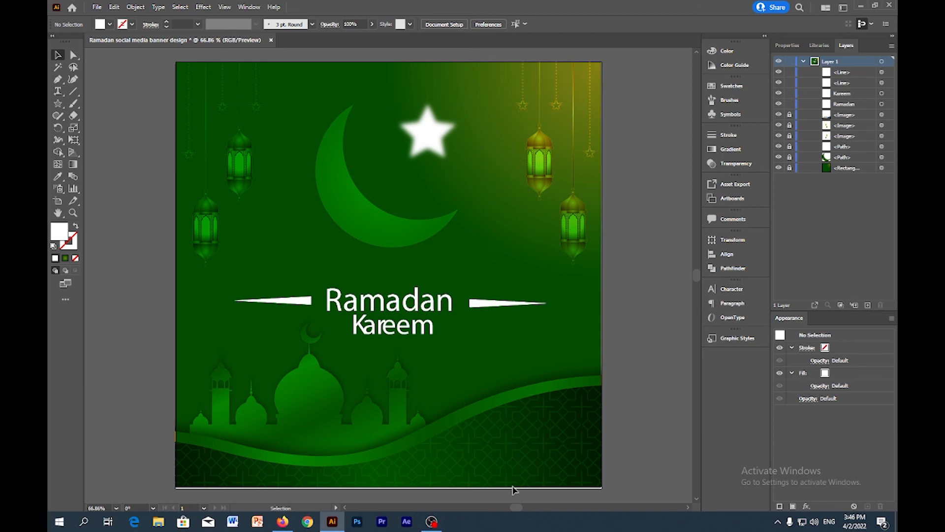